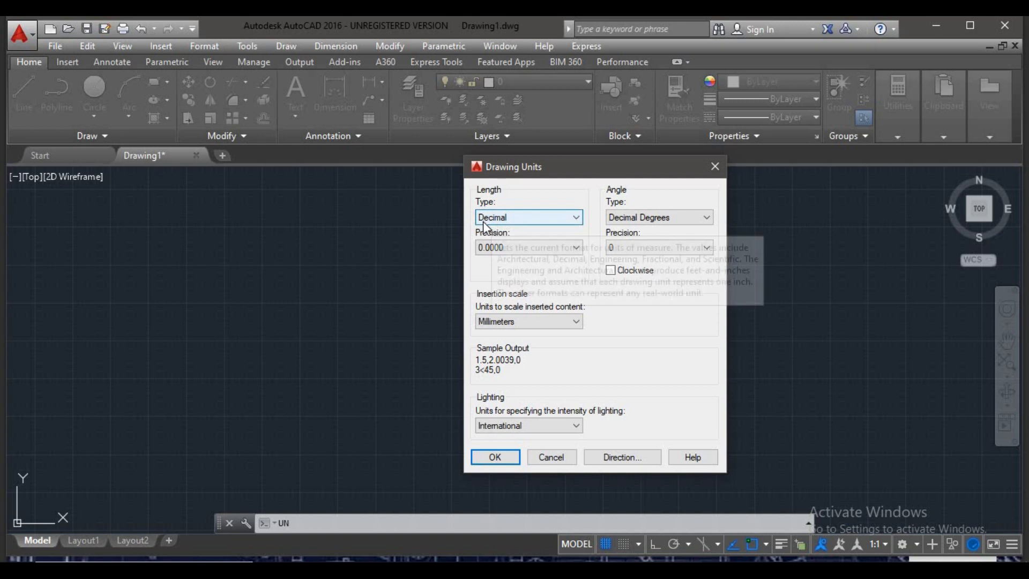
Configure the drawing units with decimal length type, 0.0 length precision and millimeters as the insertion scale
{"action": "left_click", "coordinate": [513, 220]}
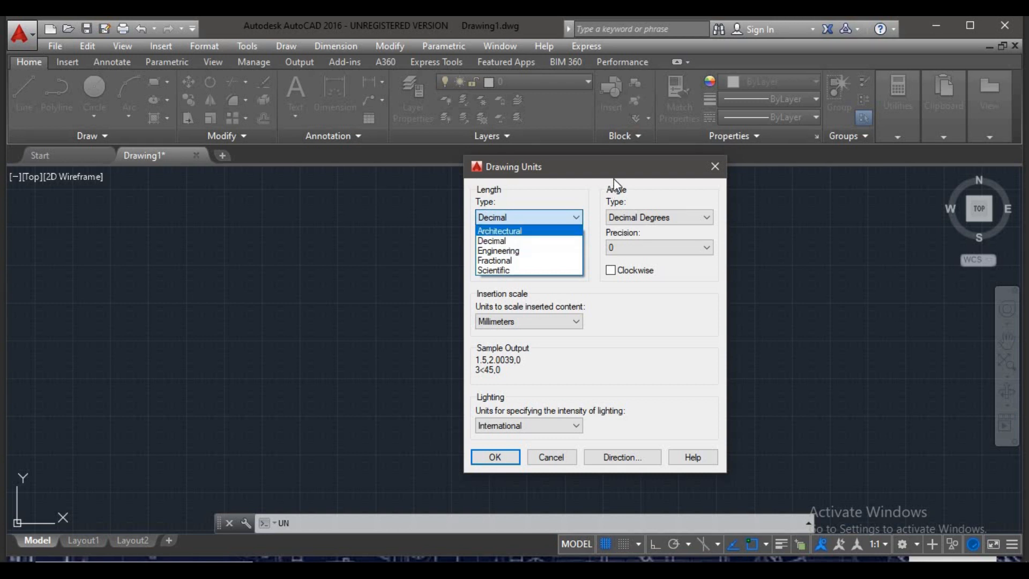
{"action": "left_click", "coordinate": [597, 169]}
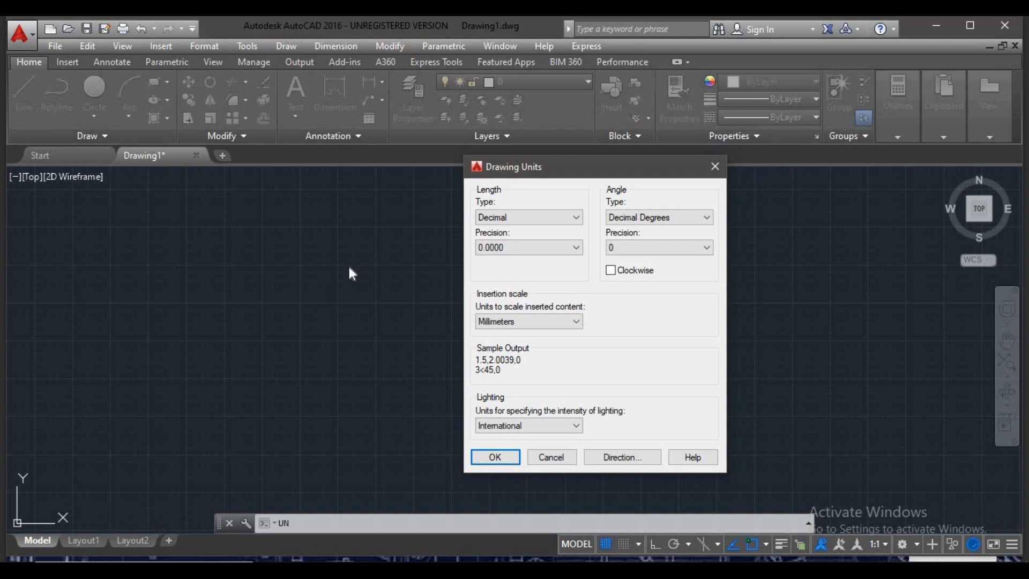
{"action": "left_click", "coordinate": [515, 219]}
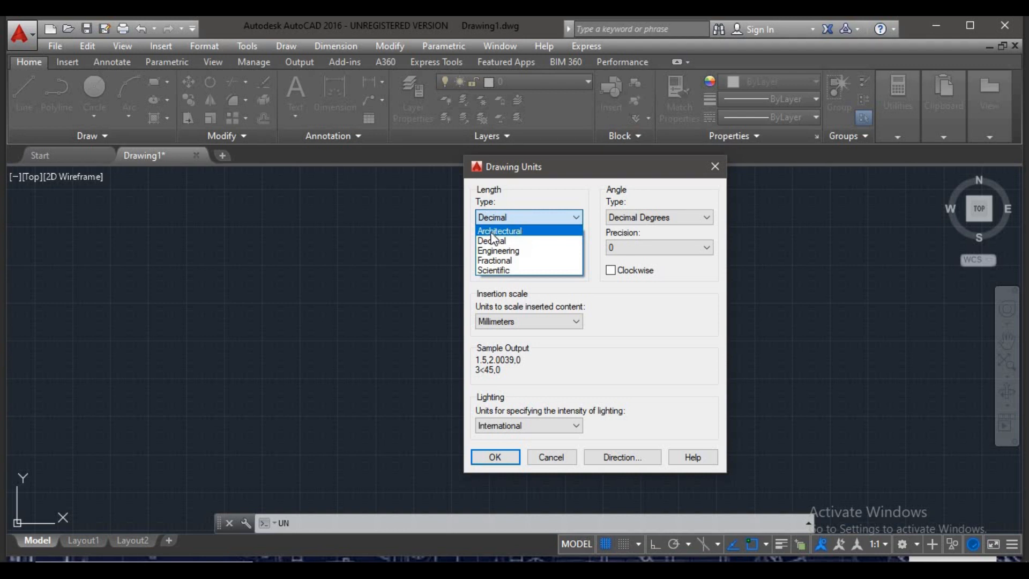
{"action": "left_click", "coordinate": [528, 217]}
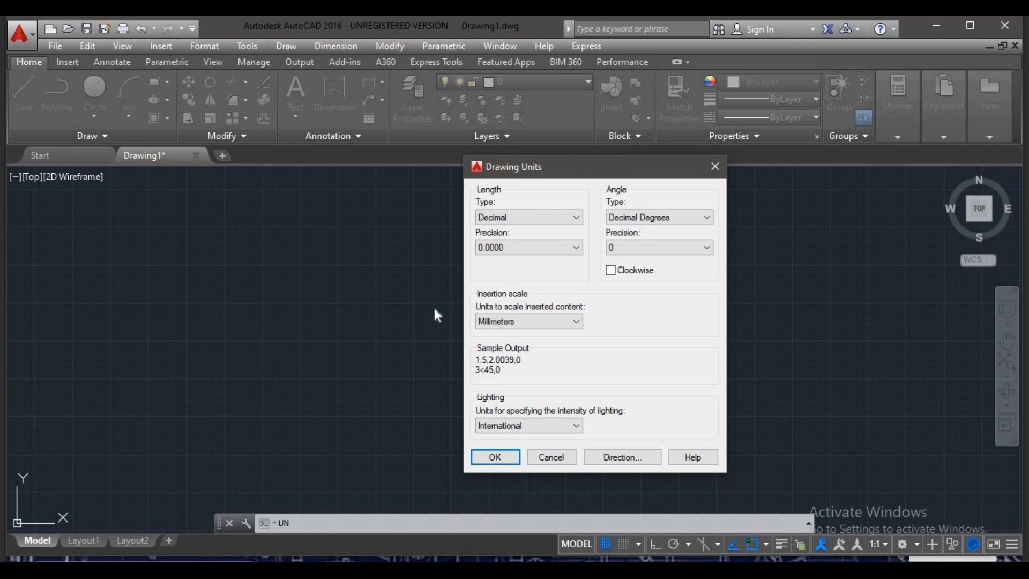
{"action": "left_click", "coordinate": [523, 249]}
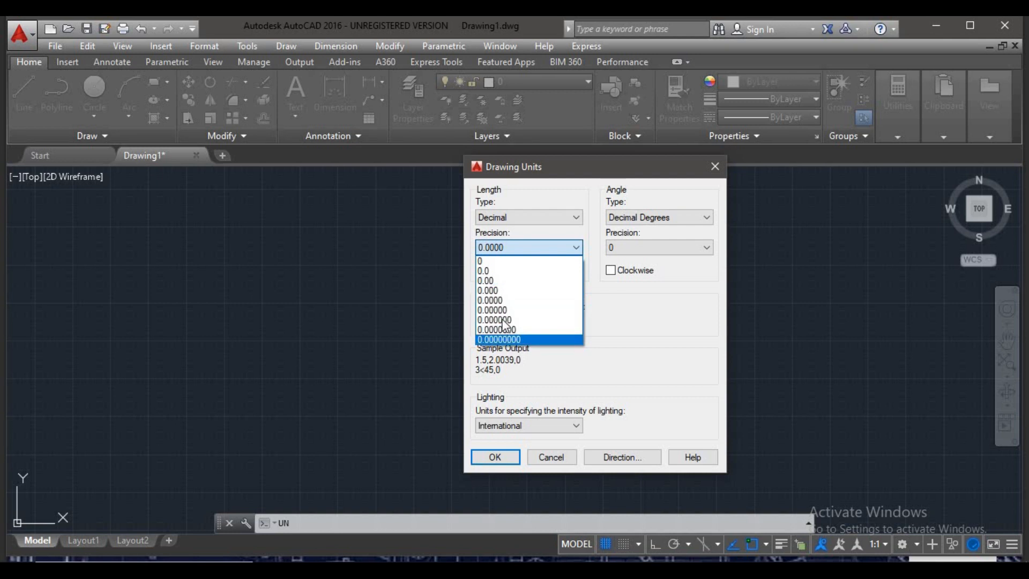
{"action": "left_click", "coordinate": [610, 304]}
{"action": "left_click", "coordinate": [530, 247]}
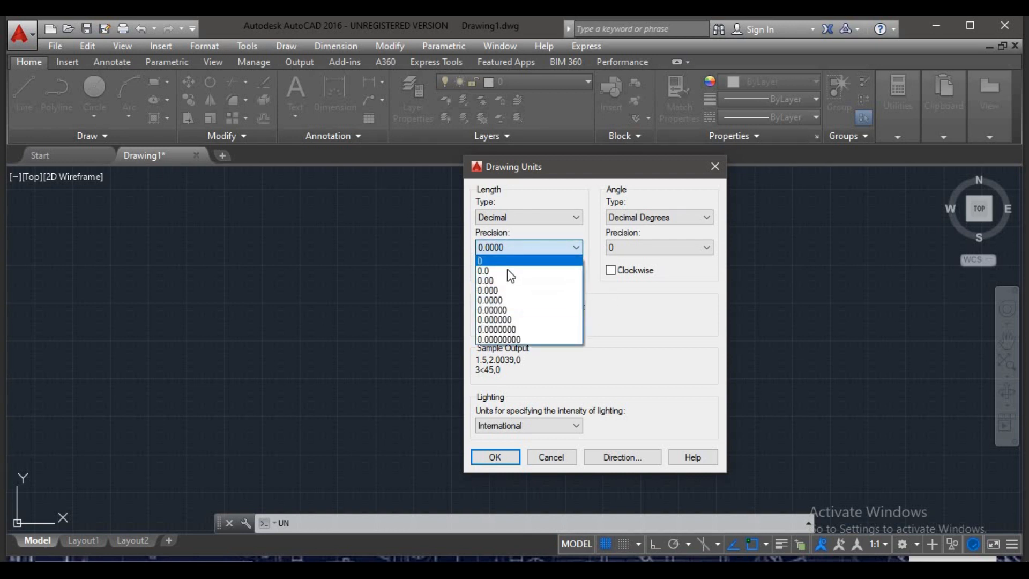
{"action": "left_click", "coordinate": [505, 270]}
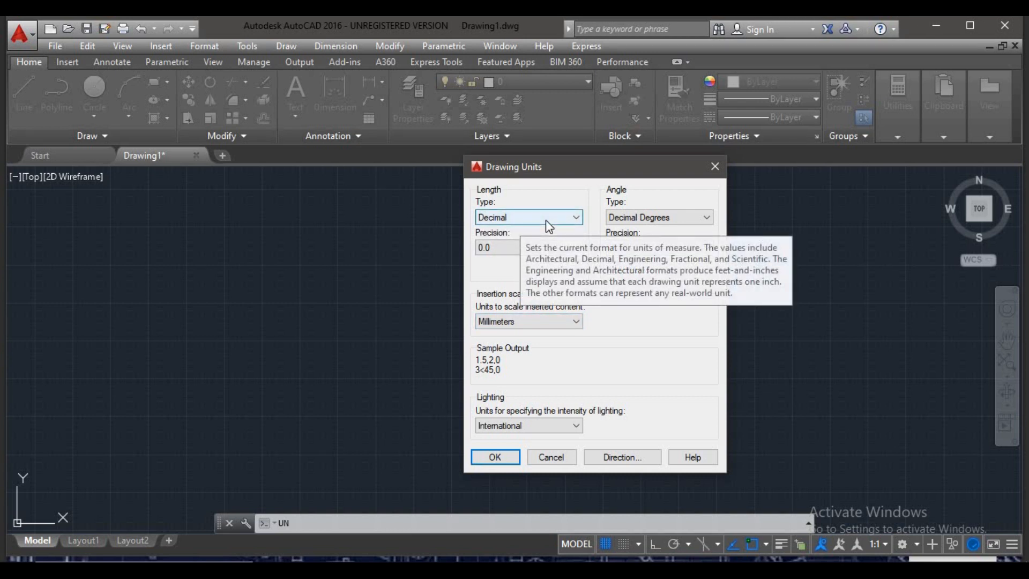
{"action": "left_click", "coordinate": [539, 321]}
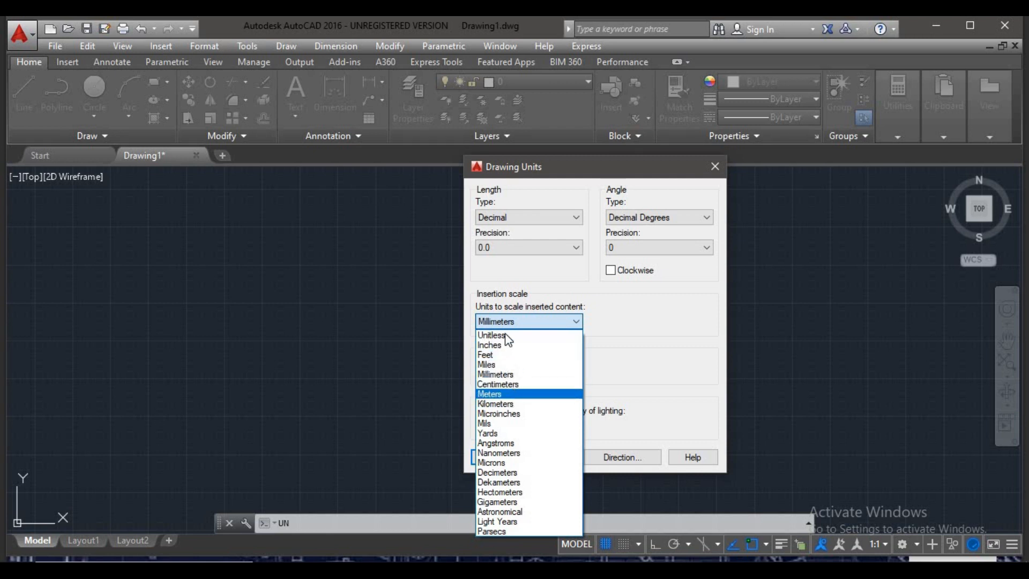
{"action": "left_click", "coordinate": [521, 376]}
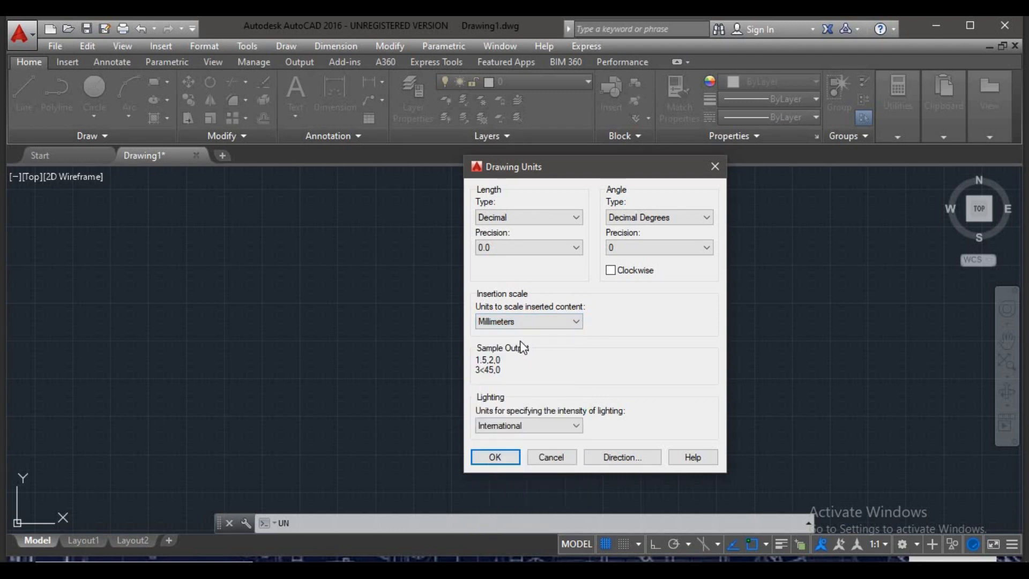
{"action": "left_click", "coordinate": [495, 457]}
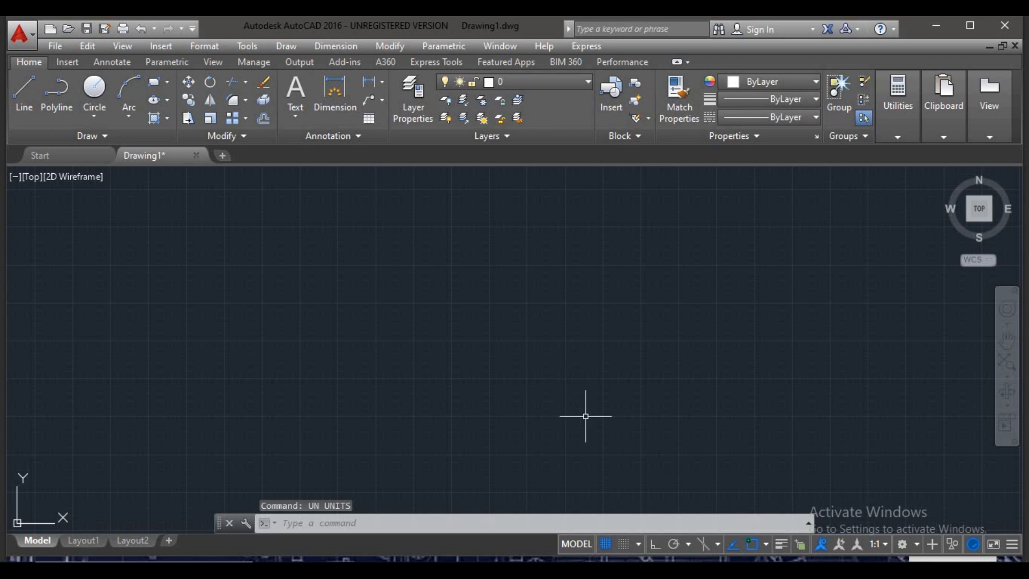
Turn off the grid display in the drawing area
{"action": "left_click", "coordinate": [610, 543]}
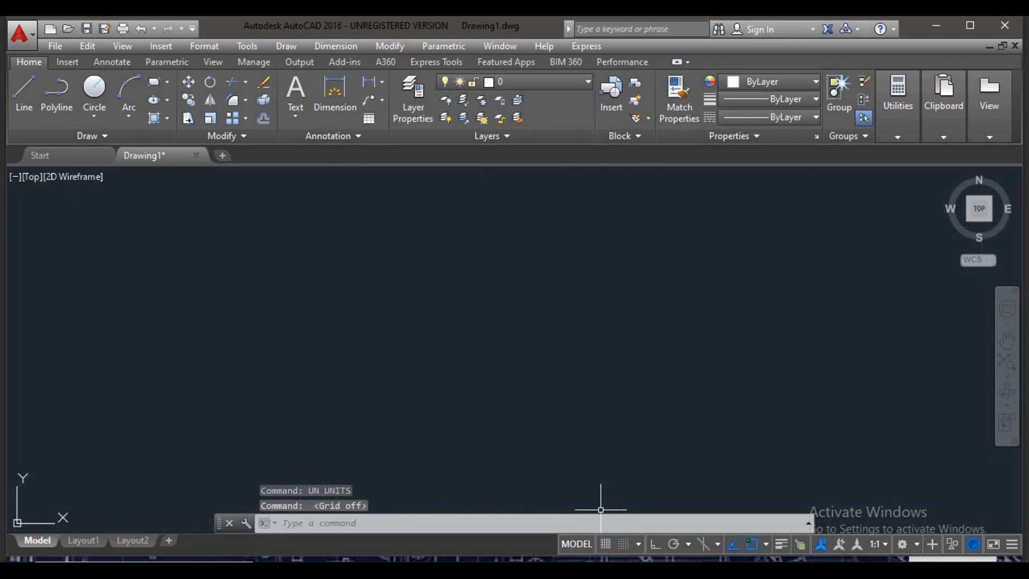
{"action": "key", "text": "Escape"}
{"action": "key", "text": "Escape"}
{"action": "key", "text": "Escape"}
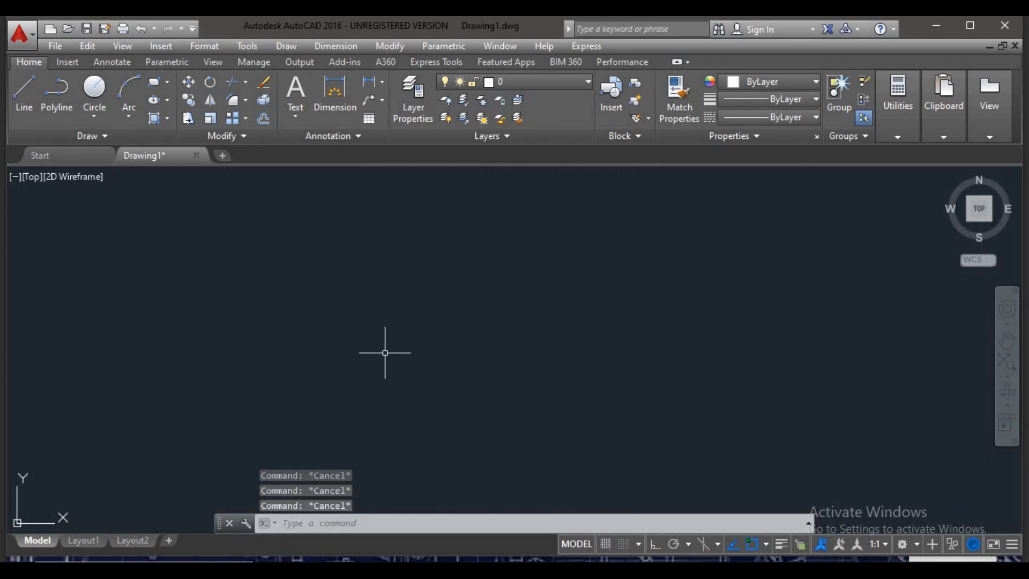
Draw a horizontal line about 1727 mm long across the middle of the drawing area, with Ortho turned on
{"action": "type", "text": "l"}
{"action": "key", "text": "Return"}
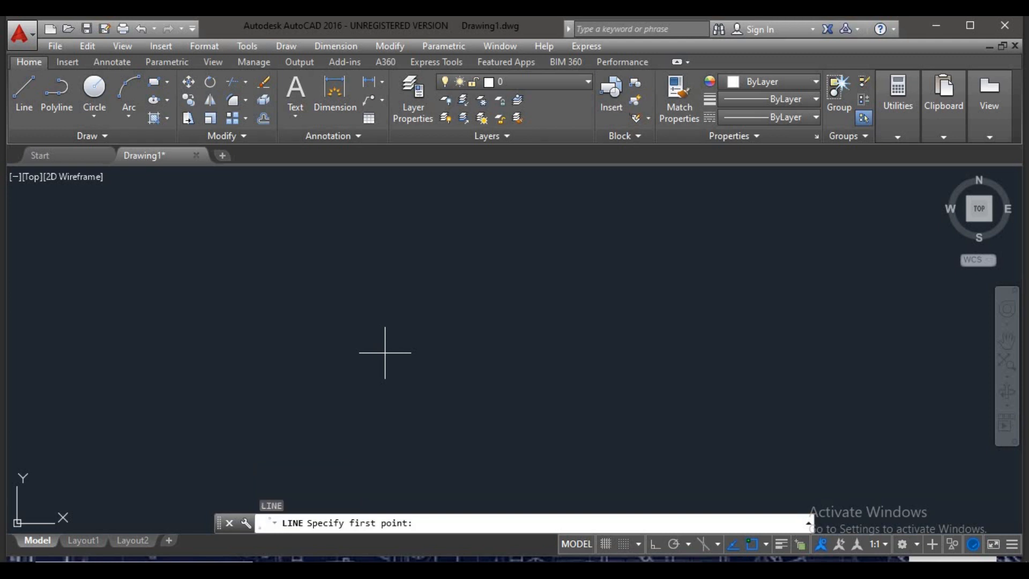
{"action": "left_click", "coordinate": [284, 355]}
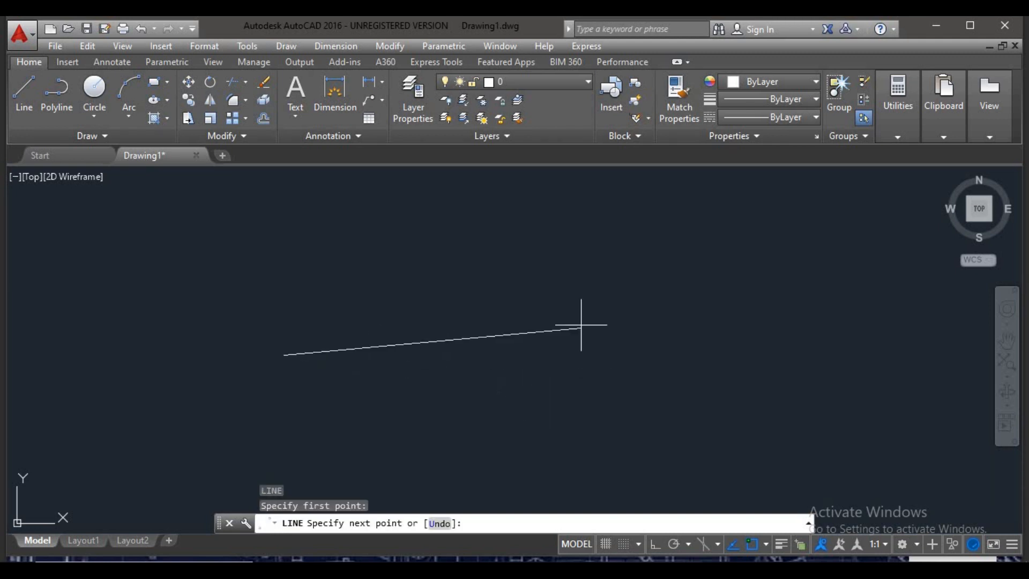
{"action": "left_click", "coordinate": [655, 549]}
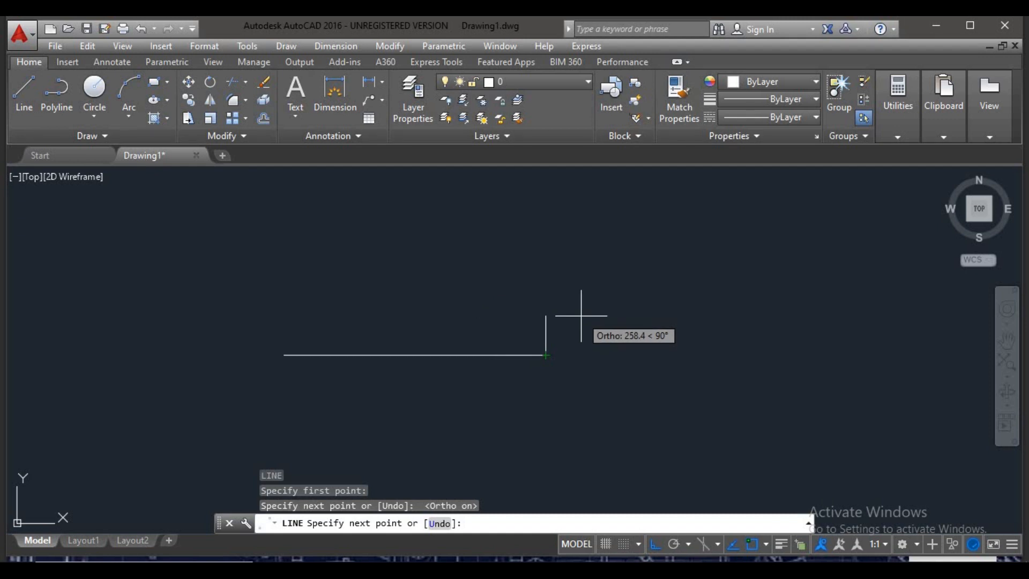
{"action": "key", "text": "Return"}
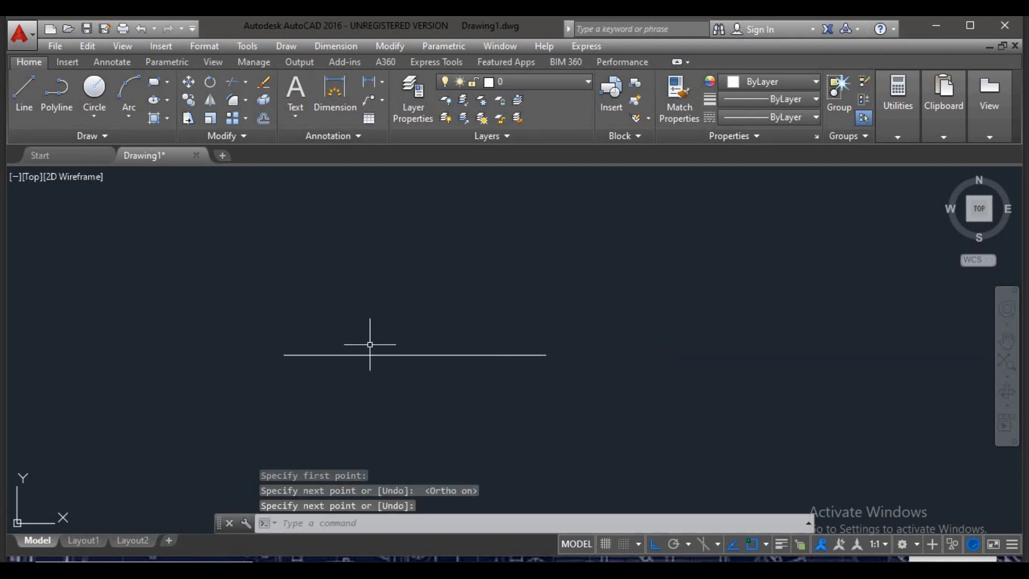
Add a linear dimension between the two endpoints of the horizontal line, placed just above it
{"action": "scroll", "coordinate": [387, 377], "scroll_direction": "up", "scroll_amount": 2}
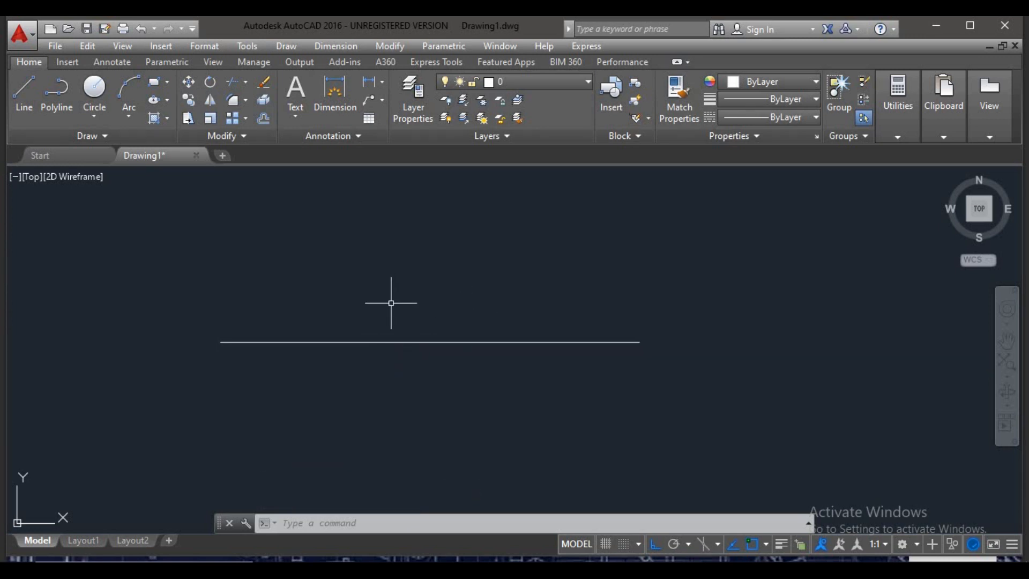
{"action": "left_click", "coordinate": [383, 86]}
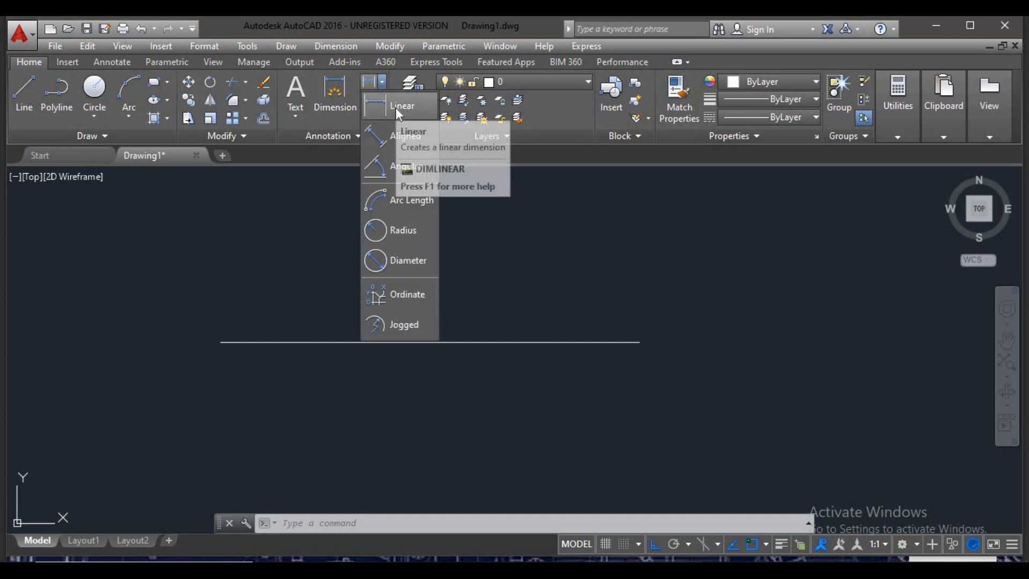
{"action": "left_click", "coordinate": [400, 110]}
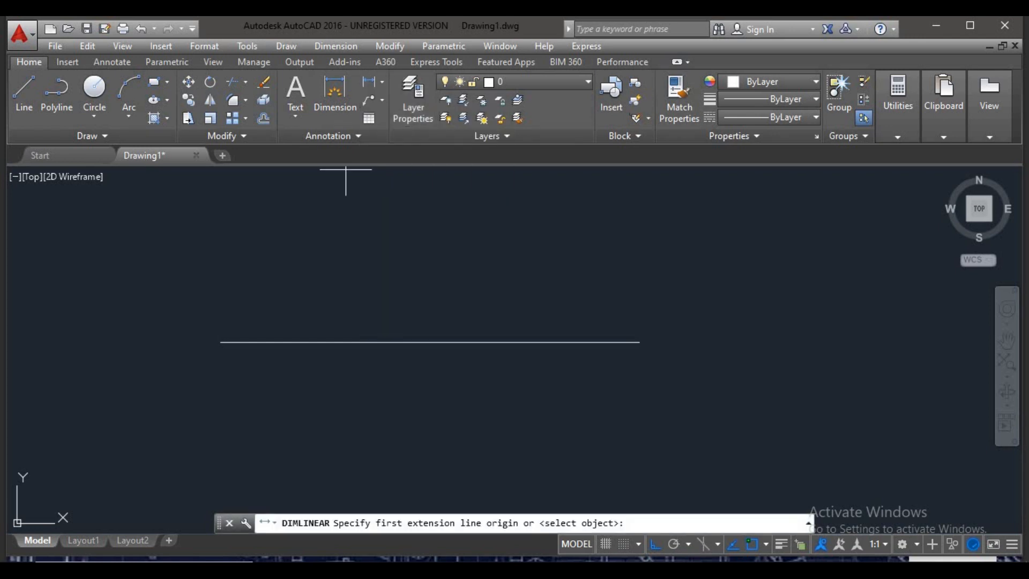
{"action": "left_click", "coordinate": [220, 343]}
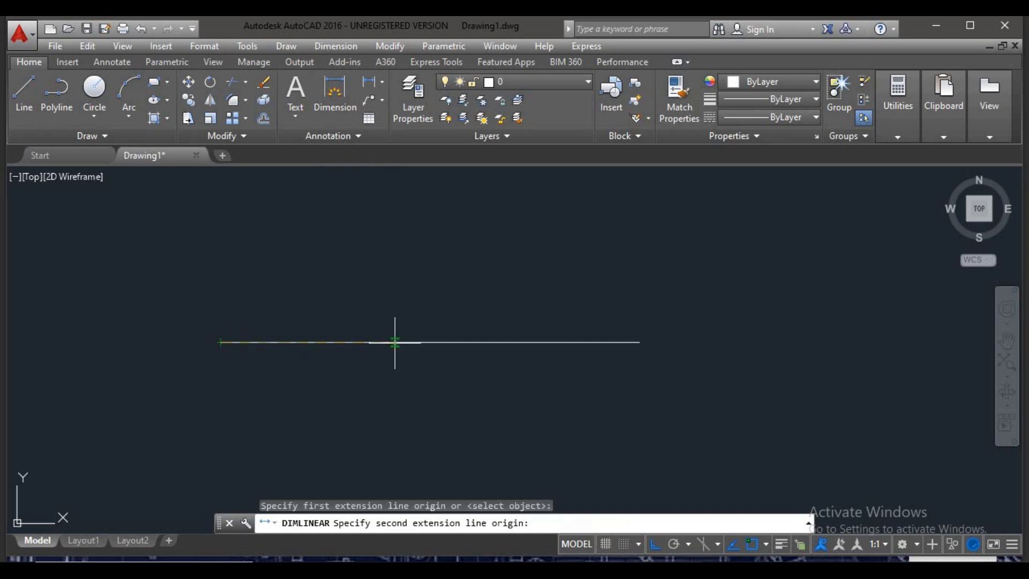
{"action": "left_click", "coordinate": [639, 342]}
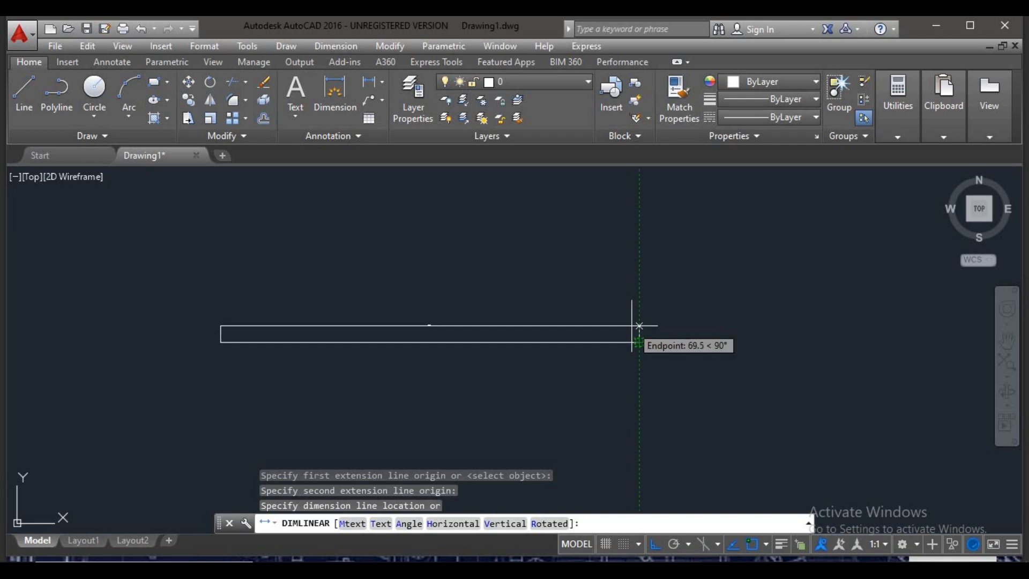
{"action": "left_click", "coordinate": [435, 320]}
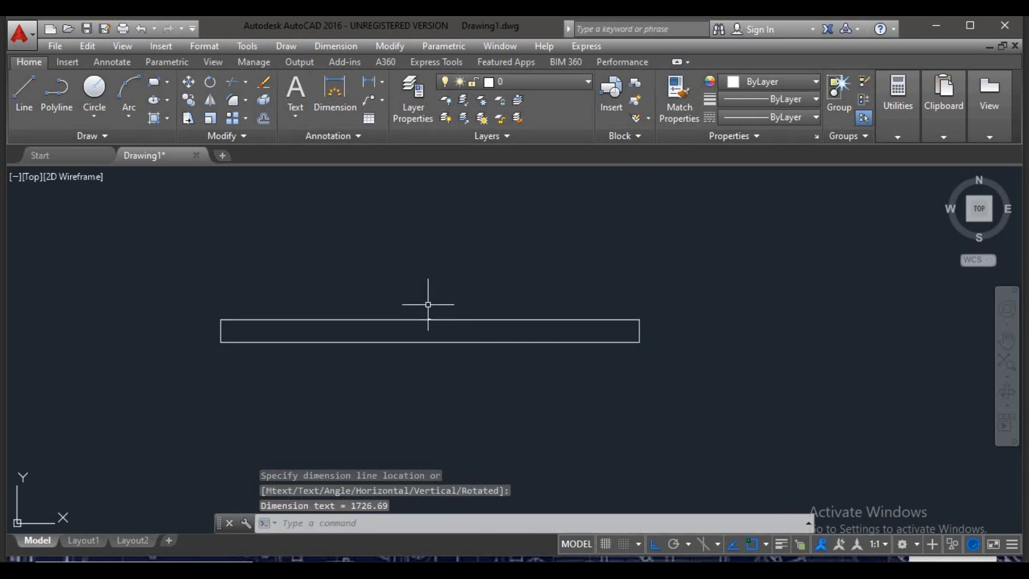
Examine the dimension text above the line for its size and number of decimals
{"action": "scroll", "coordinate": [432, 320], "scroll_direction": "up", "scroll_amount": 10}
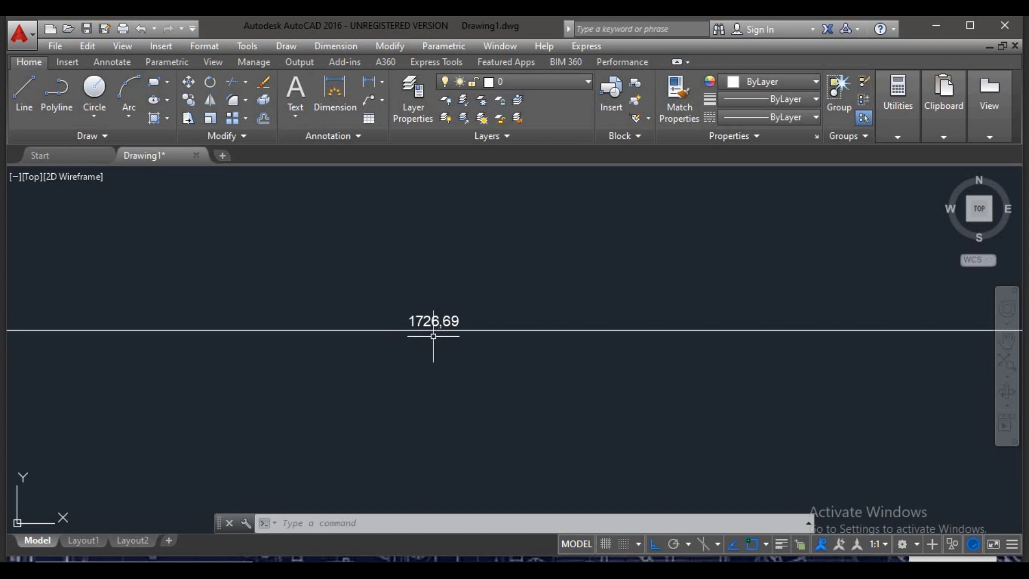
{"action": "scroll", "coordinate": [471, 324], "scroll_direction": "down", "scroll_amount": 6}
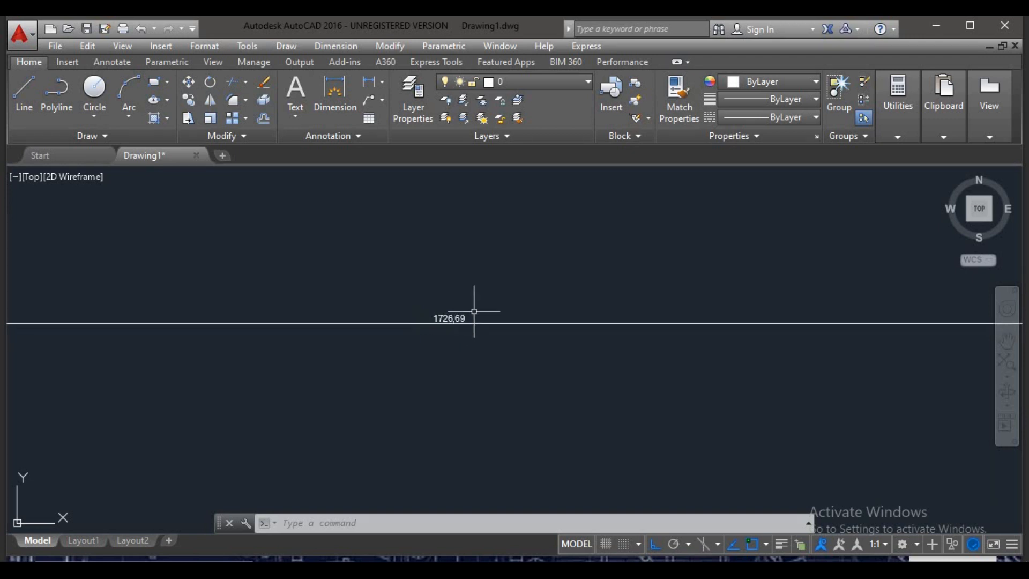
{"action": "middle_click_drag", "start_coordinate": [524, 349], "coordinate": [496, 322]}
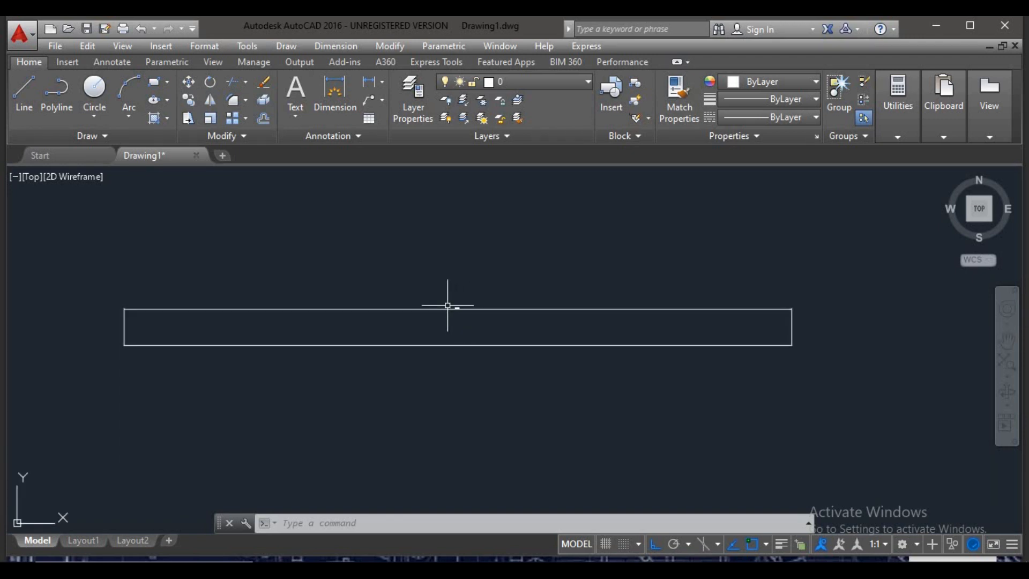
{"action": "scroll", "coordinate": [455, 309], "scroll_direction": "up", "scroll_amount": 6}
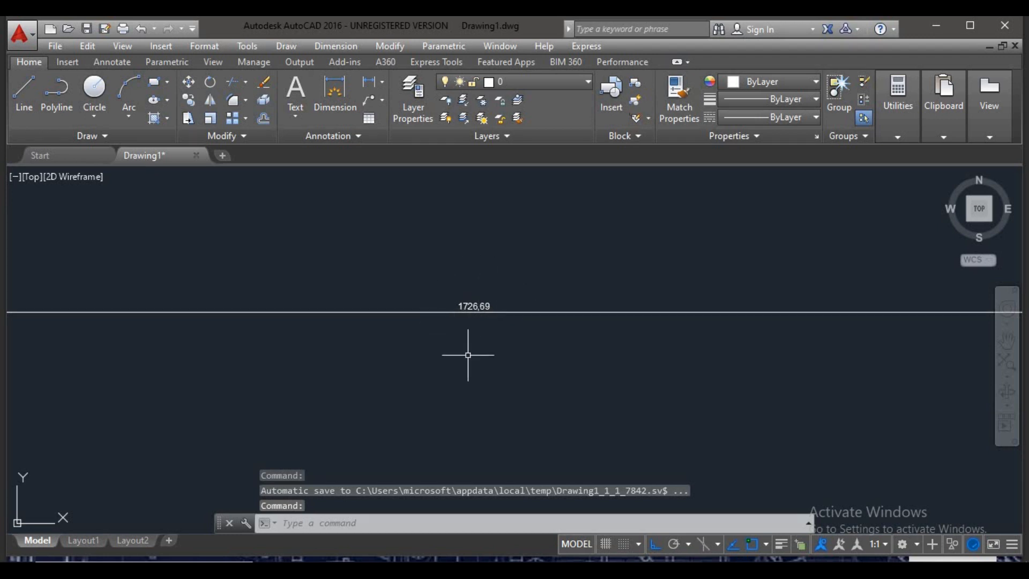
{"action": "scroll", "coordinate": [485, 305], "scroll_direction": "down", "scroll_amount": 5}
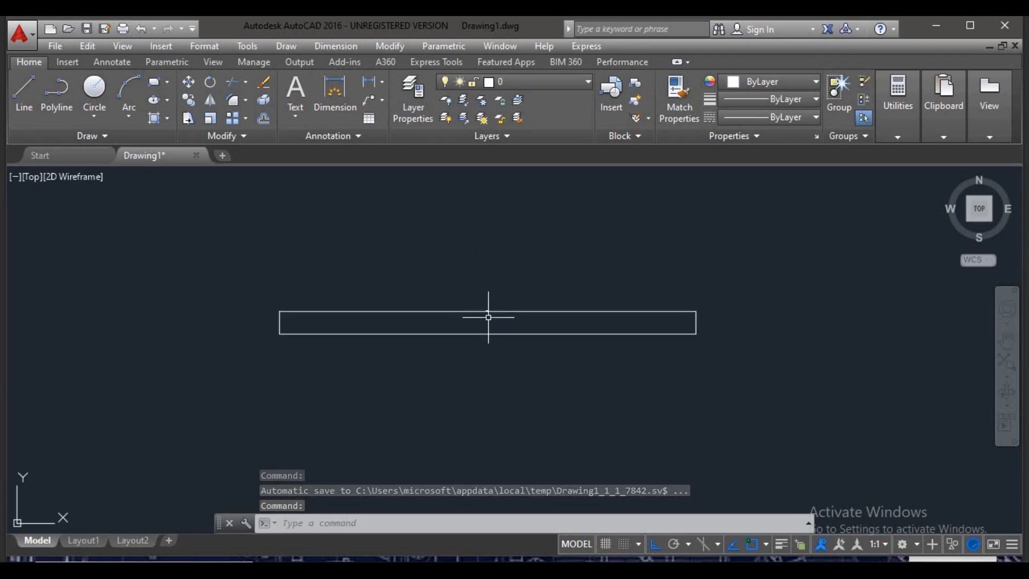
{"action": "scroll", "coordinate": [489, 319], "scroll_direction": "up", "scroll_amount": 2}
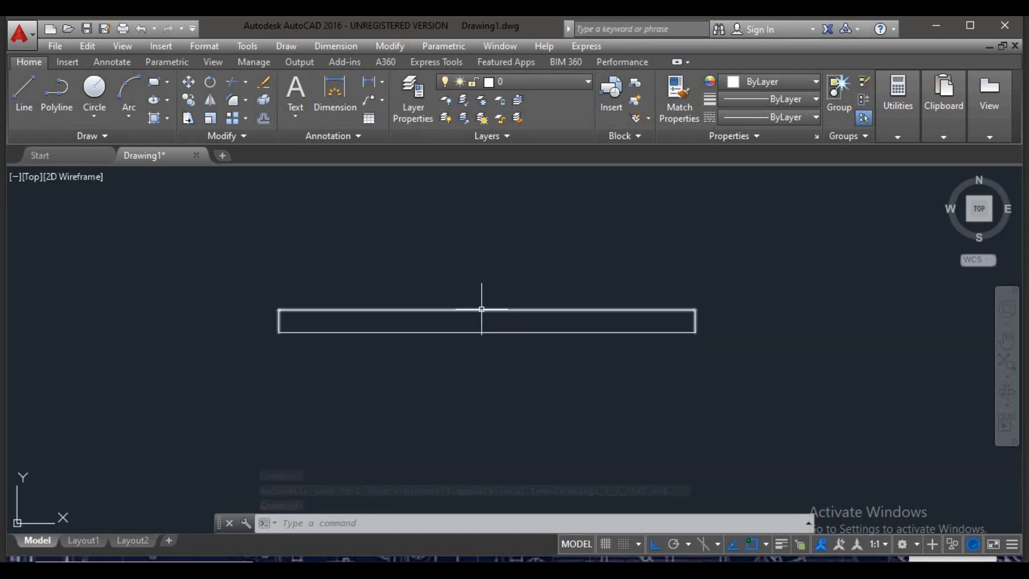
{"action": "left_click", "coordinate": [498, 302]}
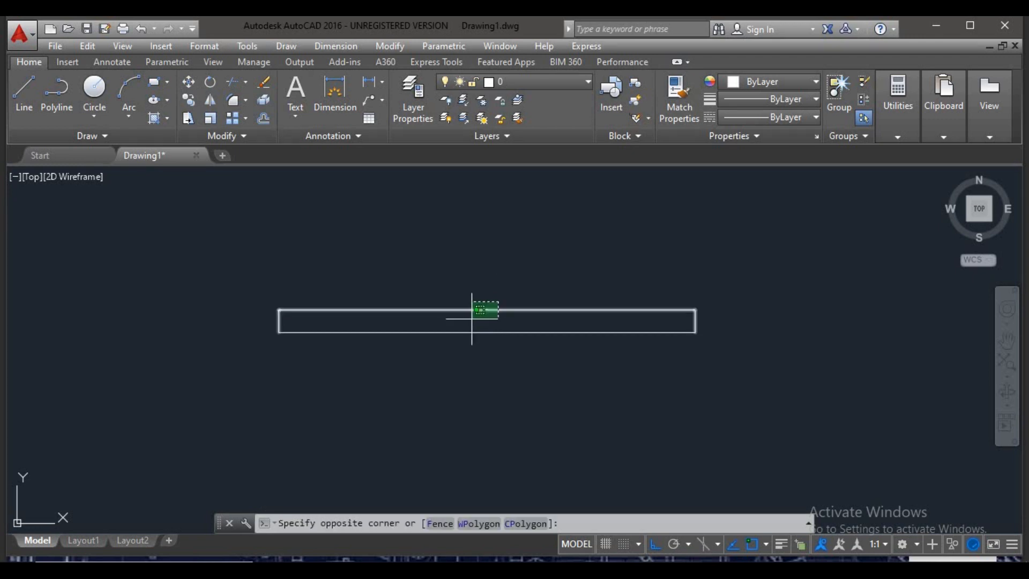
{"action": "left_click", "coordinate": [495, 304]}
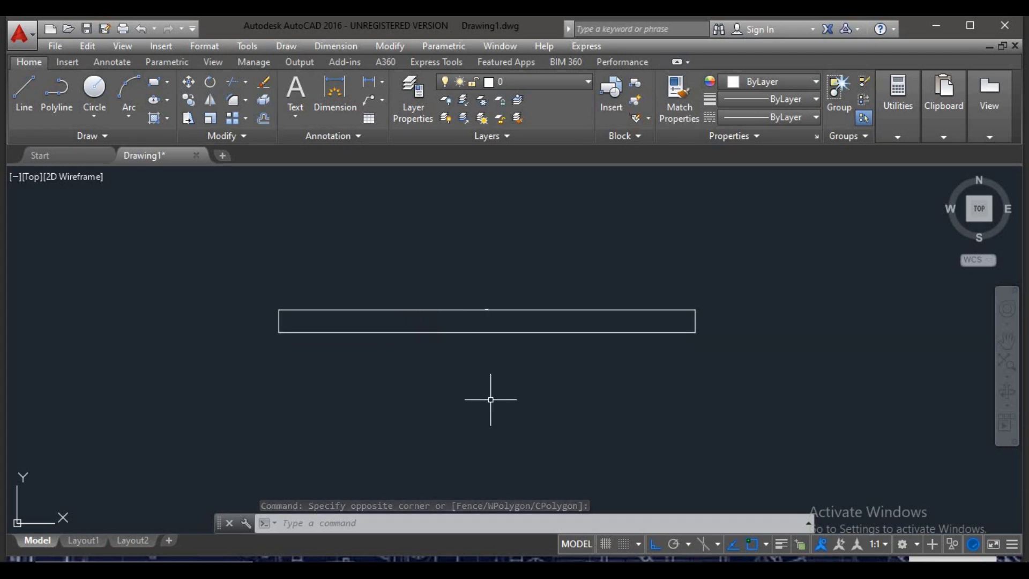
Check the length precision in the drawing units settings and compare it with the dimension text
{"action": "type", "text": "un"}
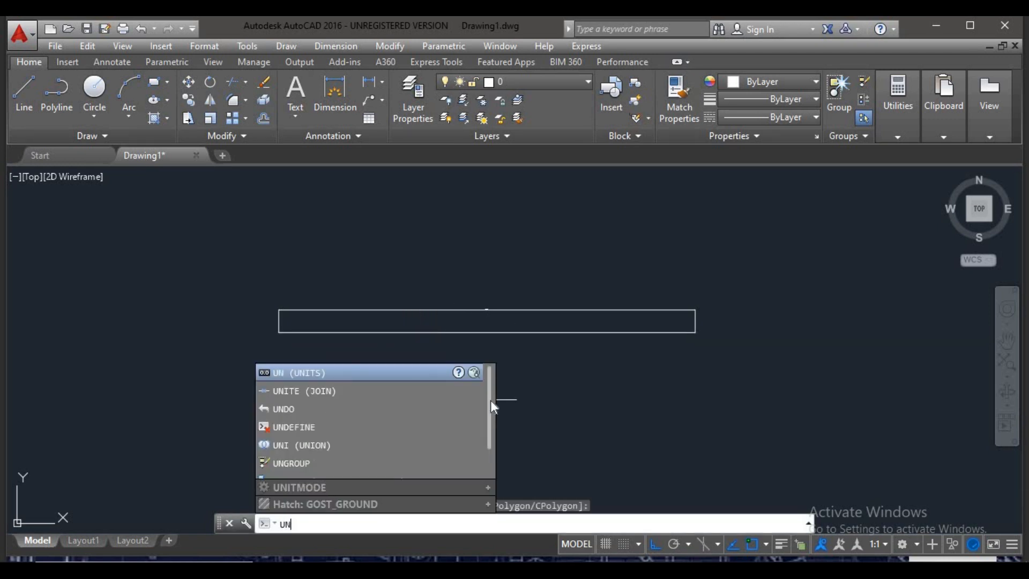
{"action": "key", "text": "Return"}
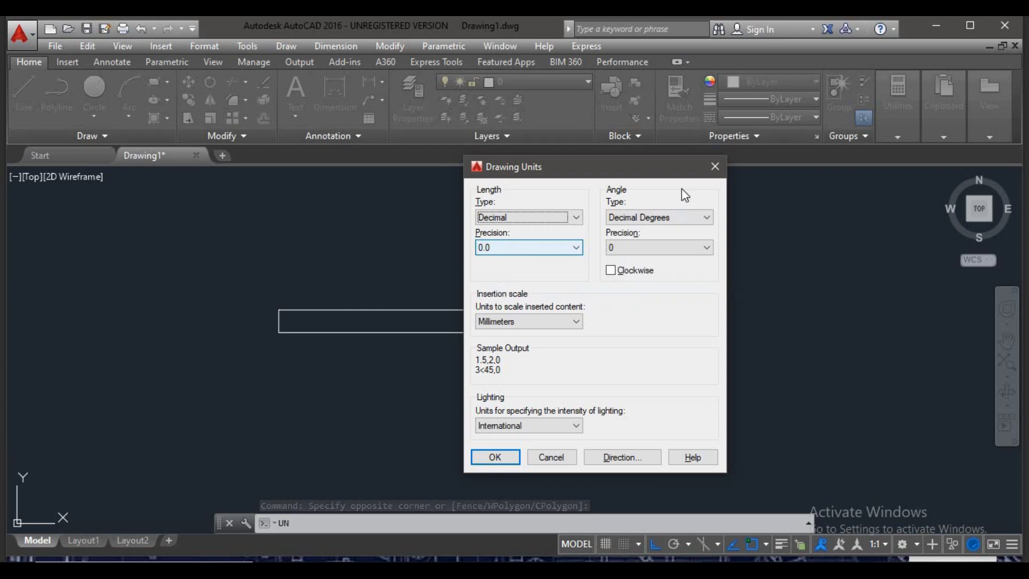
{"action": "left_click", "coordinate": [718, 167]}
{"action": "scroll", "coordinate": [490, 307], "scroll_direction": "up", "scroll_amount": 8}
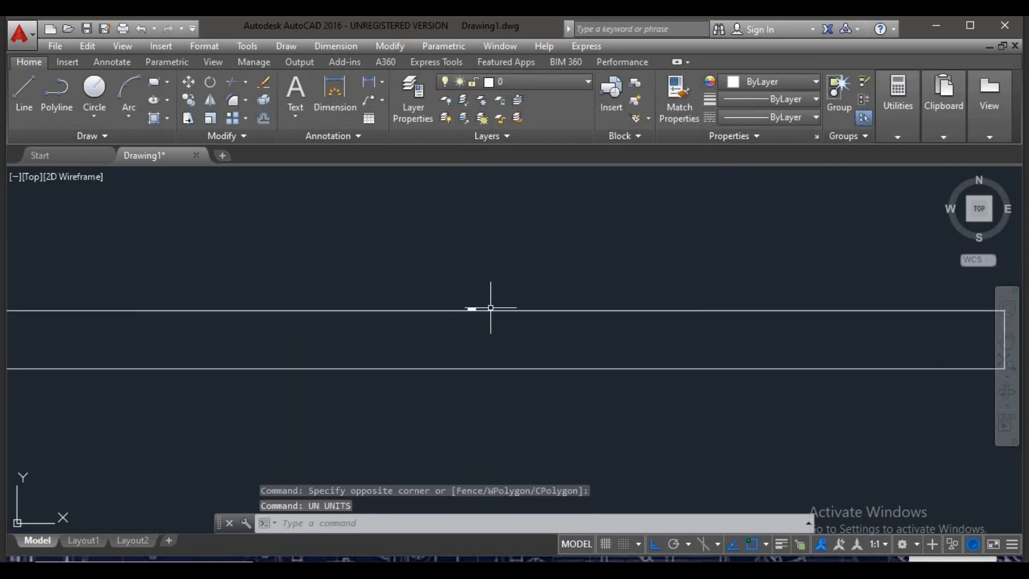
{"action": "scroll", "coordinate": [456, 317], "scroll_direction": "up", "scroll_amount": 3}
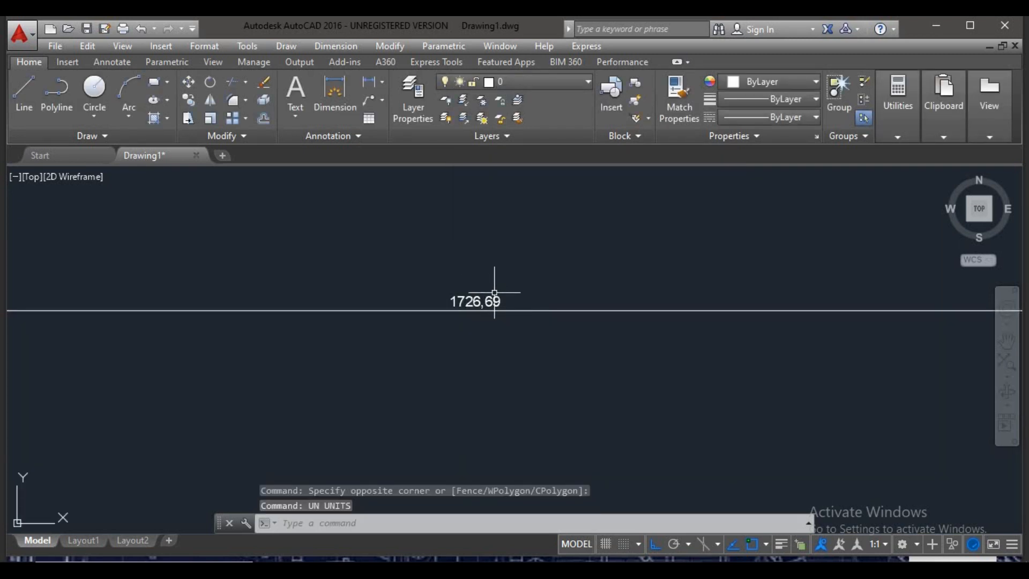
{"action": "scroll", "coordinate": [472, 290], "scroll_direction": "down", "scroll_amount": 5}
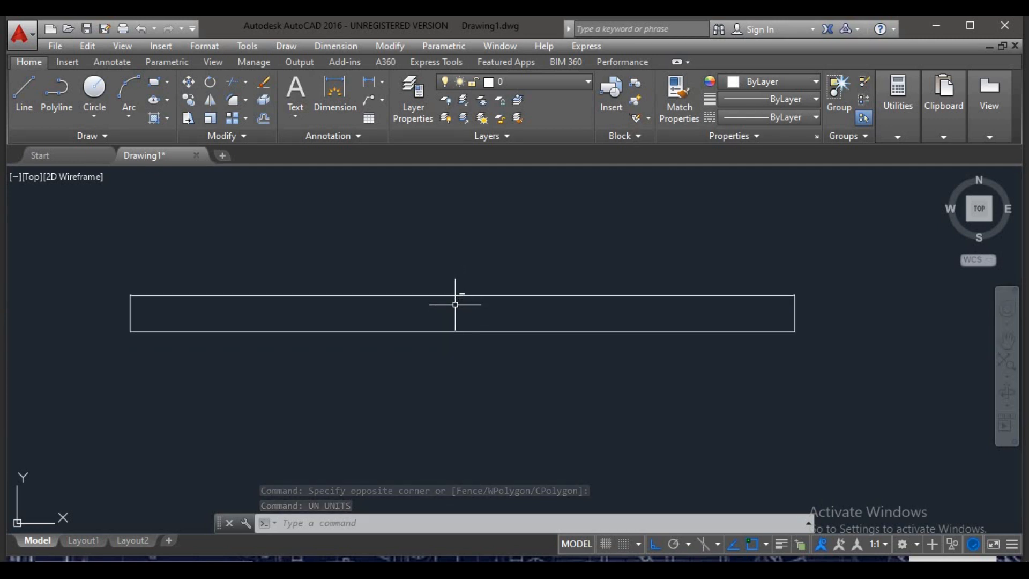
Look closely at the dimension text above the line to check its decimal places
{"action": "scroll", "coordinate": [469, 312], "scroll_direction": "up", "scroll_amount": 2}
{"action": "scroll", "coordinate": [469, 312], "scroll_direction": "down", "scroll_amount": 2}
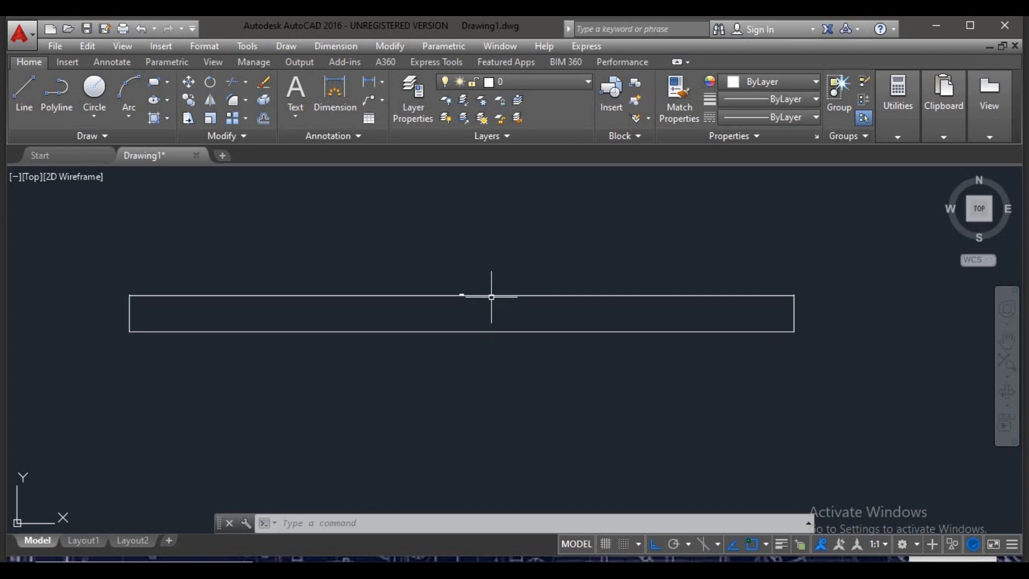
{"action": "scroll", "coordinate": [458, 300], "scroll_direction": "up", "scroll_amount": 5}
{"action": "scroll", "coordinate": [444, 259], "scroll_direction": "up", "scroll_amount": 3}
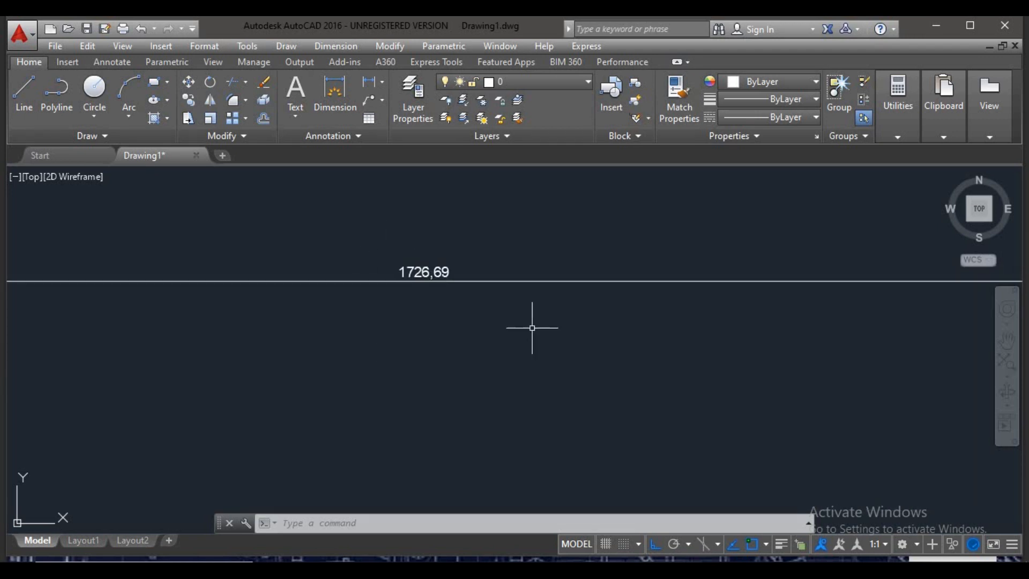
{"action": "scroll", "coordinate": [459, 300], "scroll_direction": "down", "scroll_amount": 3}
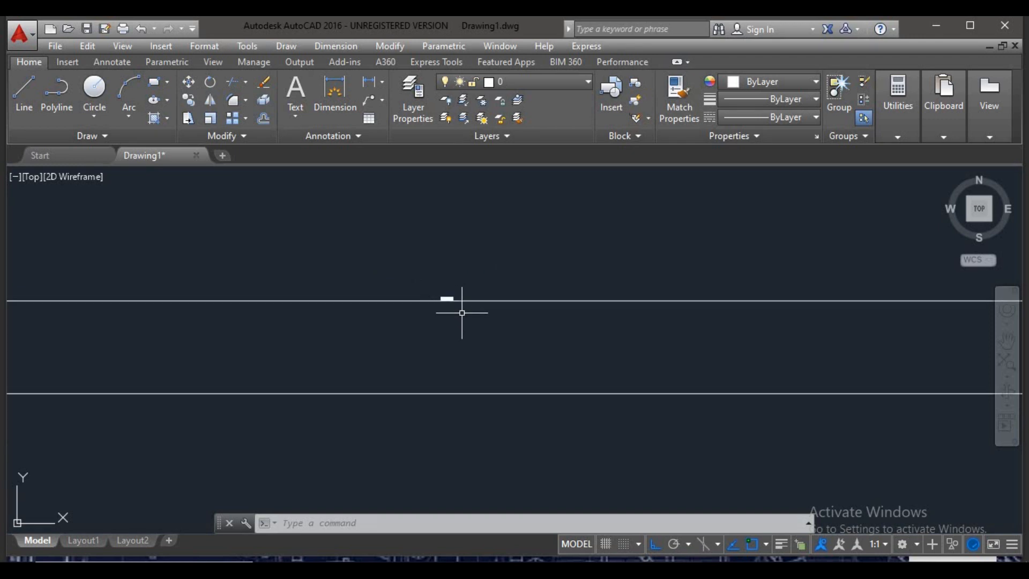
{"action": "middle_click_drag", "start_coordinate": [460, 327], "coordinate": [485, 315]}
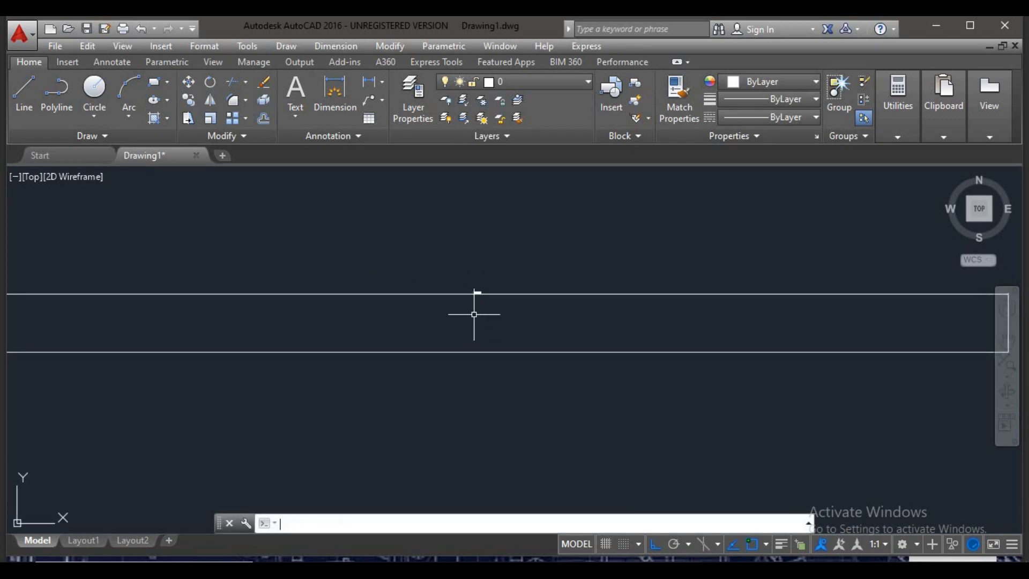
Set the linear dimension precision in the ISO-25 dimension style's primary units to 0.0 and make that style current
{"action": "key", "text": "Return"}
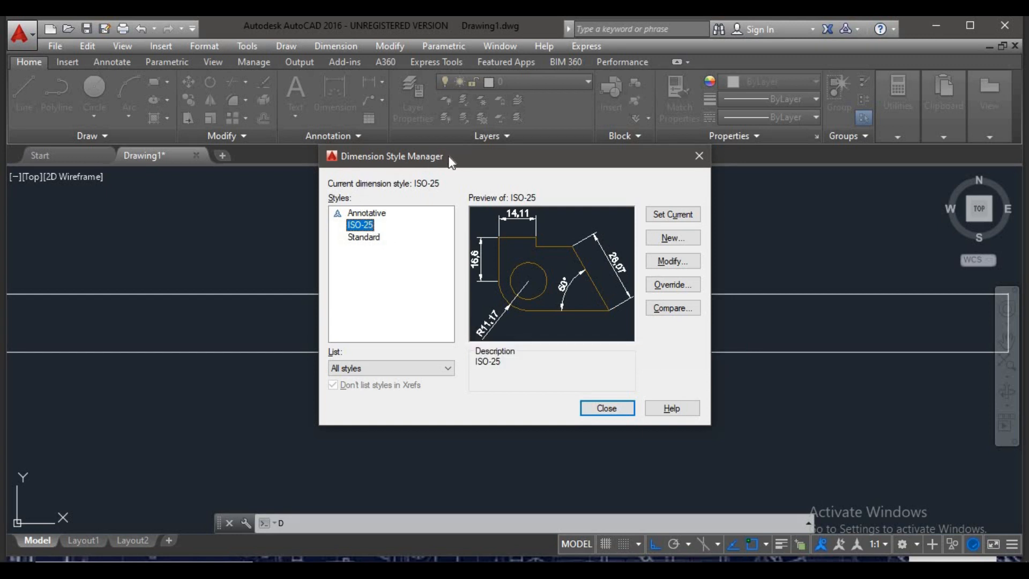
{"action": "left_click", "coordinate": [699, 156]}
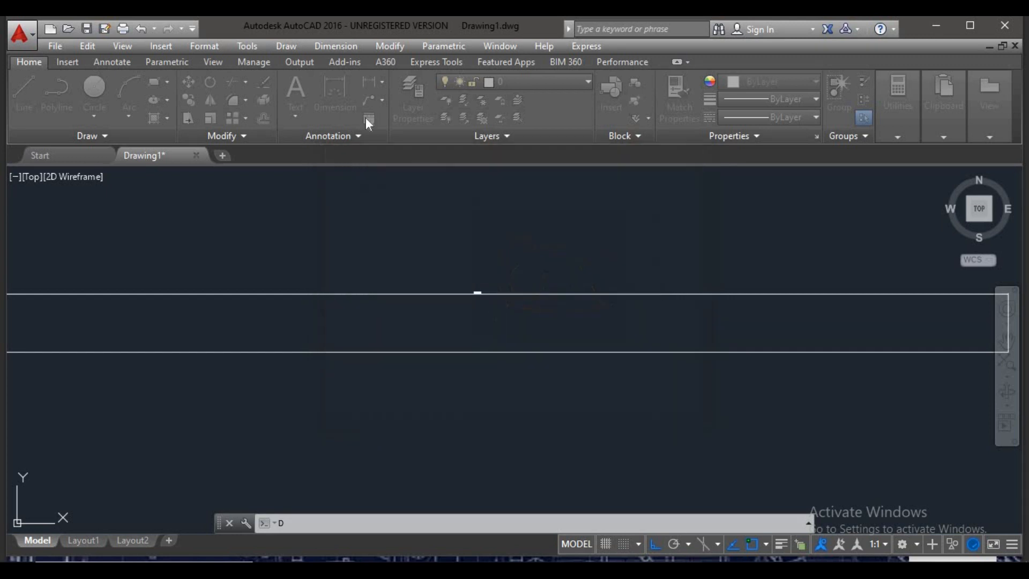
{"action": "left_click", "coordinate": [341, 48]}
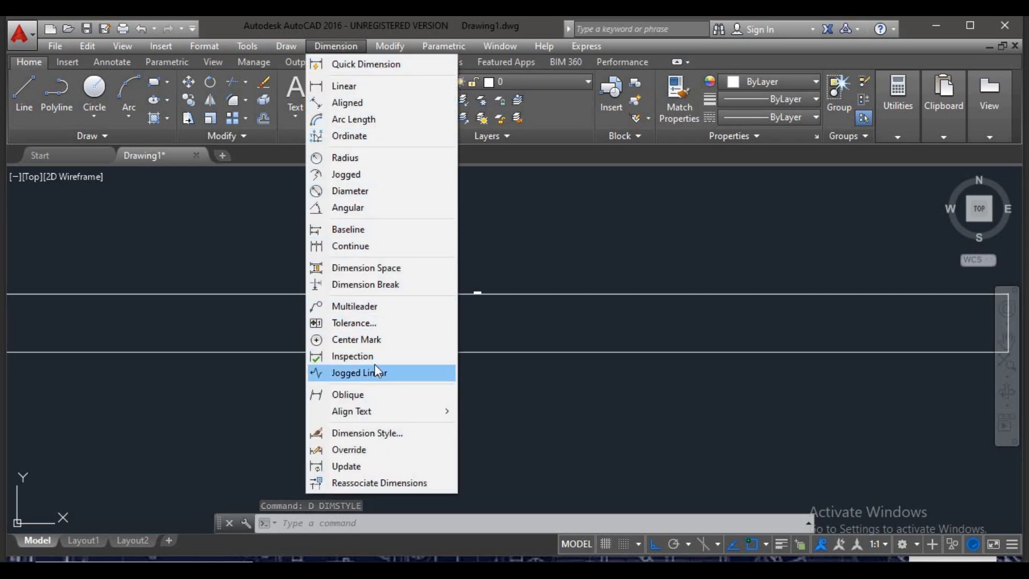
{"action": "left_click", "coordinate": [385, 435]}
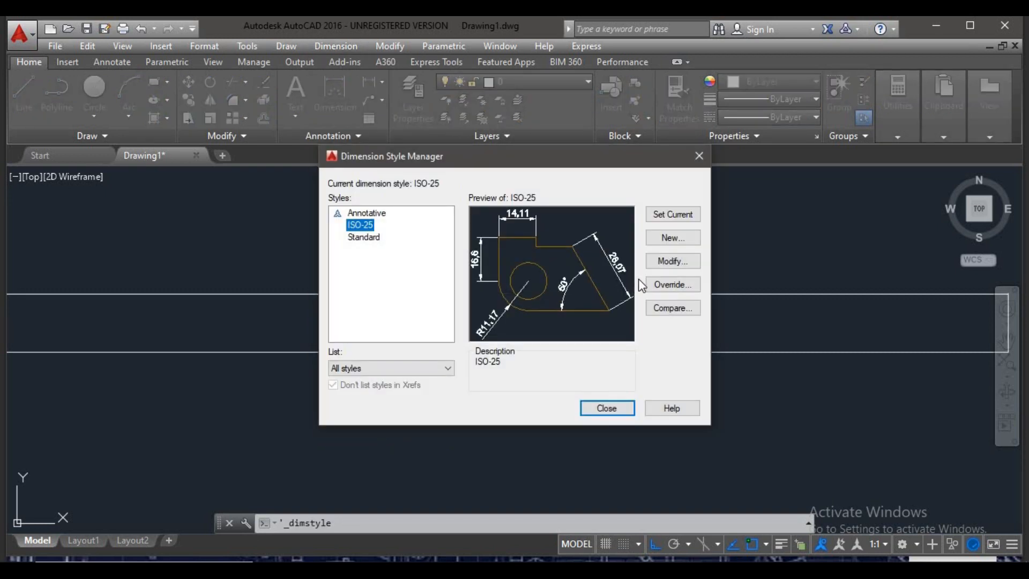
{"action": "left_click", "coordinate": [664, 266]}
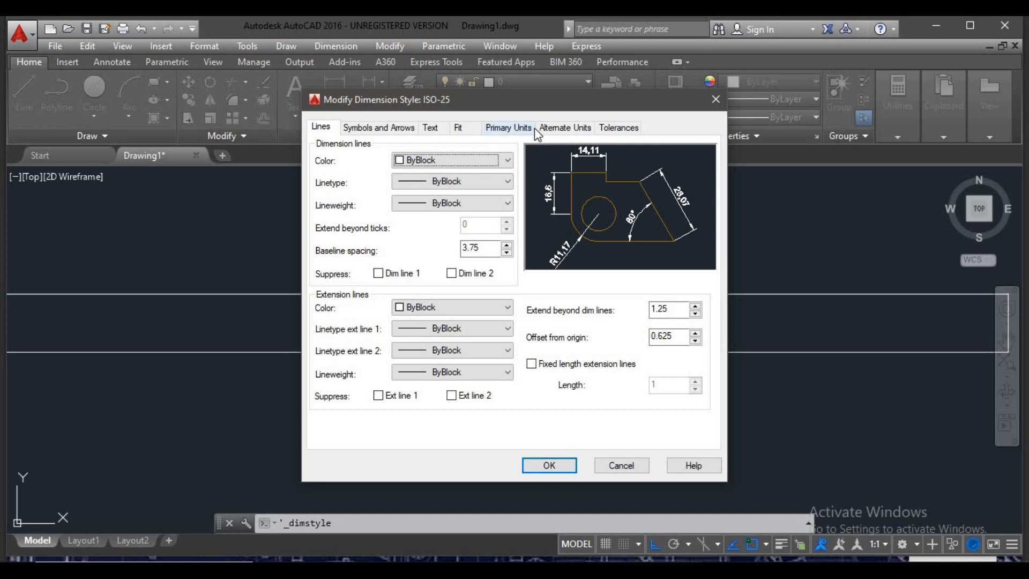
{"action": "left_click", "coordinate": [512, 128]}
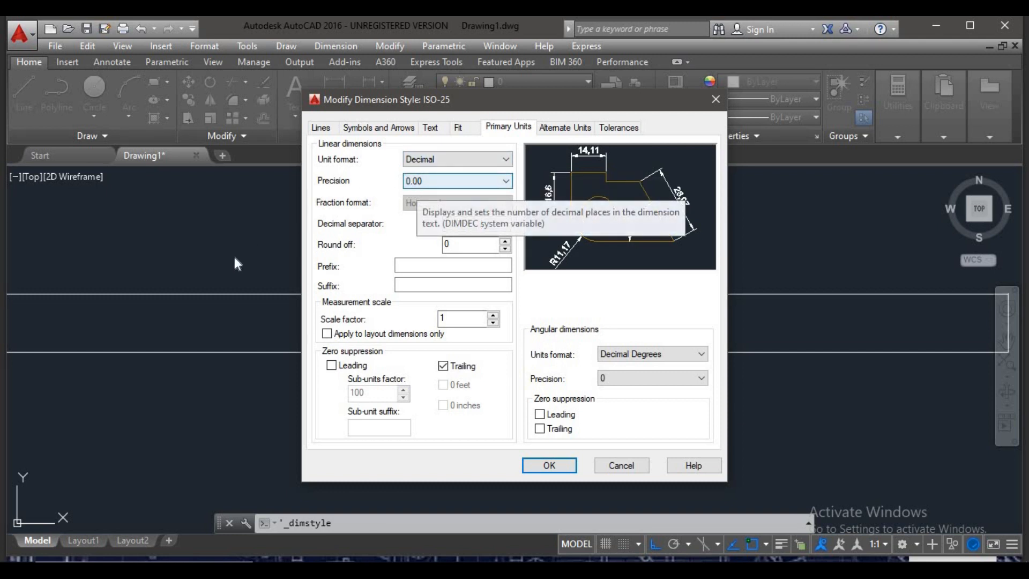
{"action": "left_click", "coordinate": [458, 183]}
{"action": "left_click", "coordinate": [439, 202]}
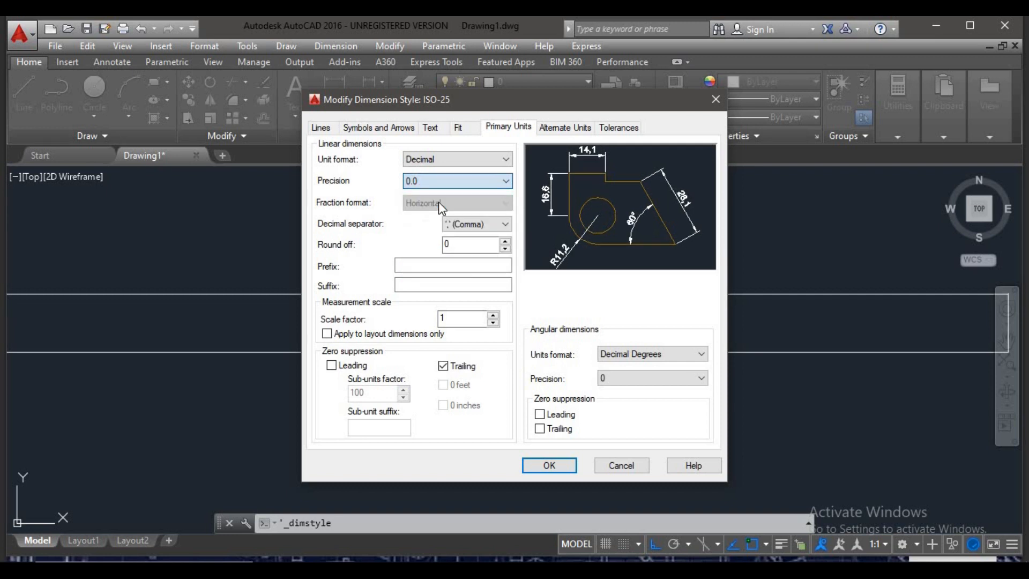
{"action": "left_click", "coordinate": [550, 465]}
{"action": "left_click", "coordinate": [674, 220]}
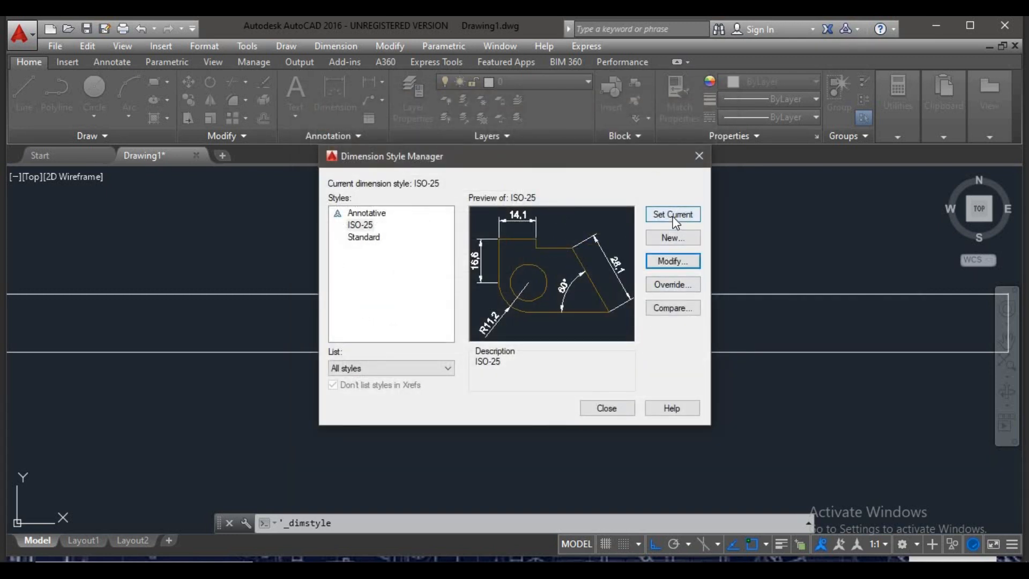
{"action": "left_click", "coordinate": [606, 408]}
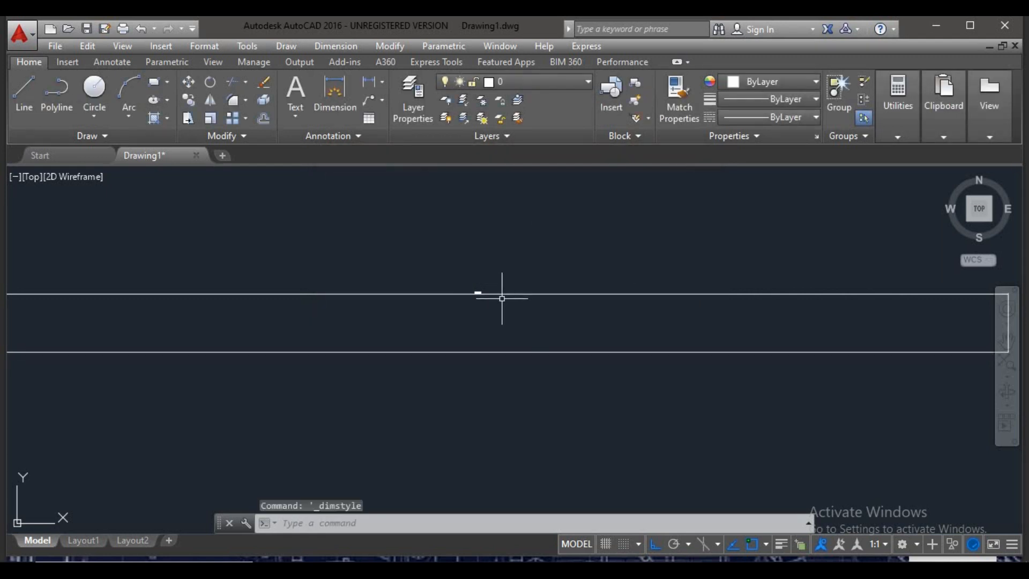
Check the line's dimension text against the new dimension style precision
{"action": "scroll", "coordinate": [471, 293], "scroll_direction": "up", "scroll_amount": 8}
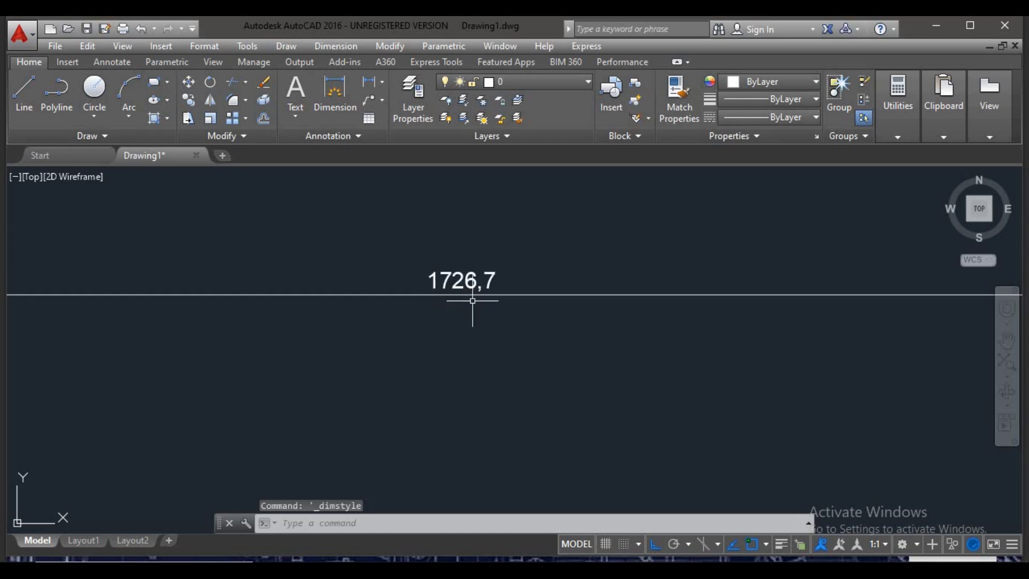
{"action": "scroll", "coordinate": [386, 271], "scroll_direction": "down", "scroll_amount": 4}
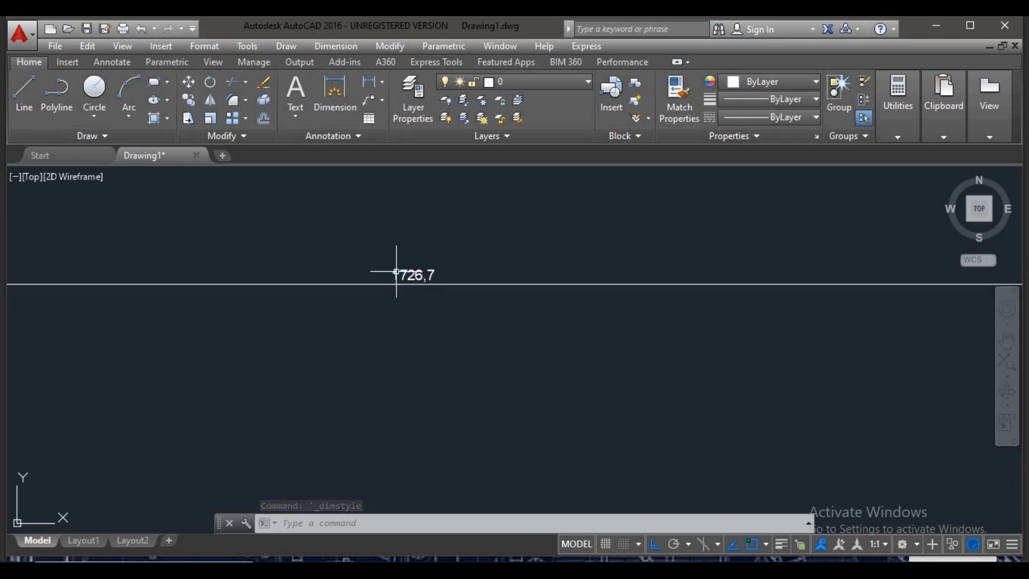
{"action": "scroll", "coordinate": [397, 292], "scroll_direction": "down", "scroll_amount": 4}
{"action": "scroll", "coordinate": [466, 322], "scroll_direction": "up", "scroll_amount": 2}
{"action": "scroll", "coordinate": [464, 274], "scroll_direction": "down", "scroll_amount": 2}
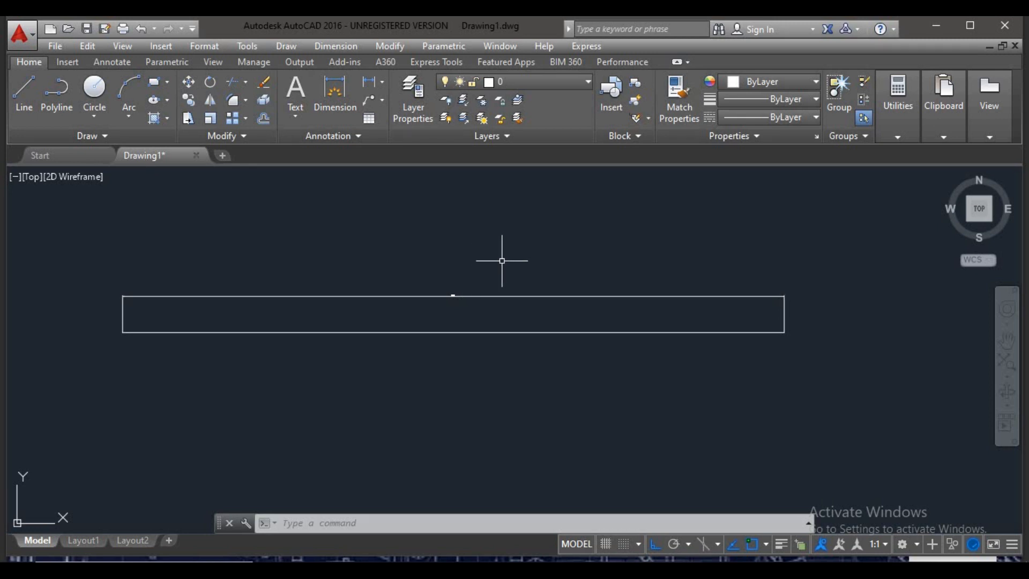
Review the available length unit types in the drawing units settings, leaving them without changes
{"action": "type", "text": "un"}
{"action": "key", "text": "Return"}
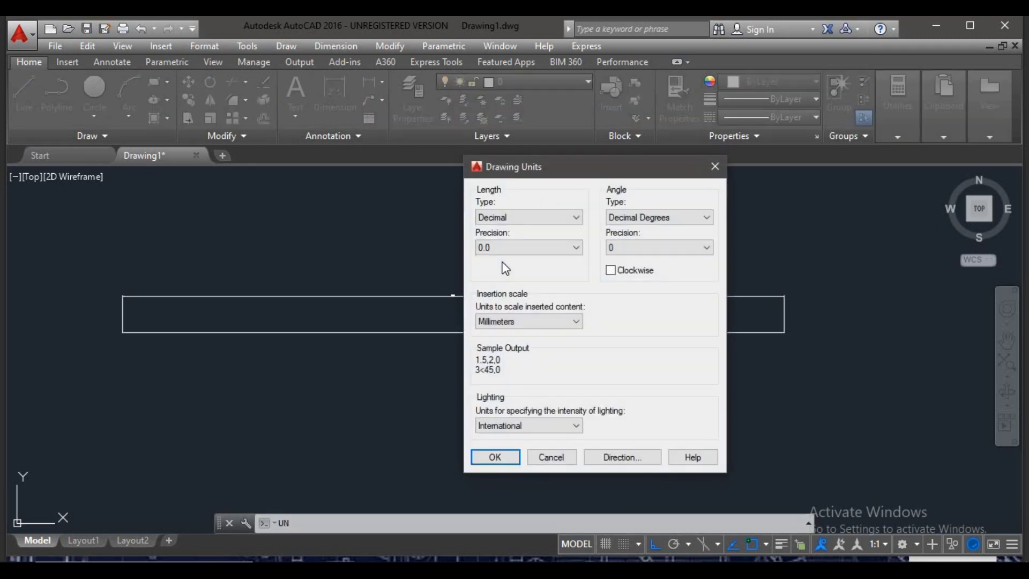
{"action": "left_click", "coordinate": [526, 218]}
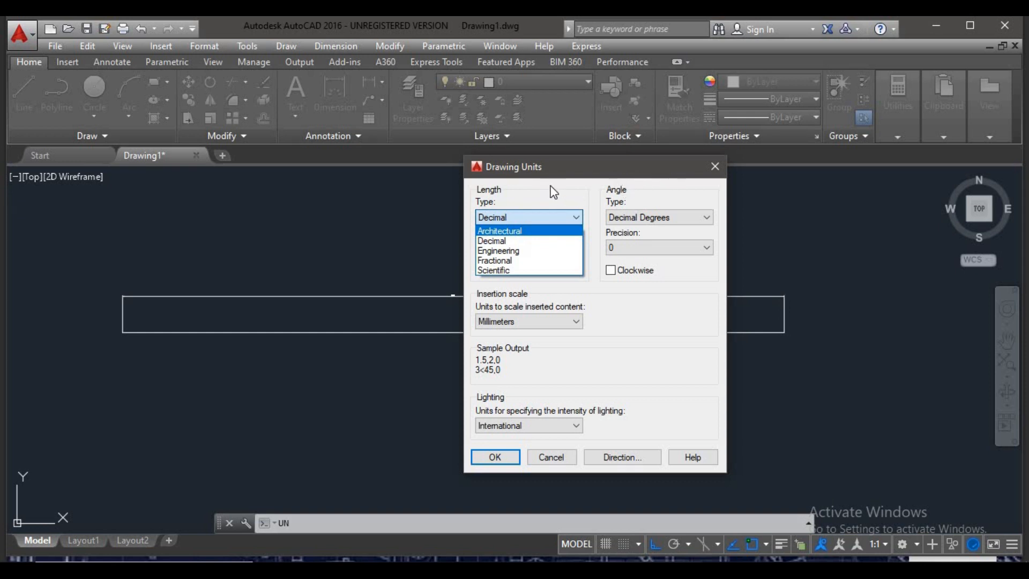
{"action": "left_click", "coordinate": [715, 162]}
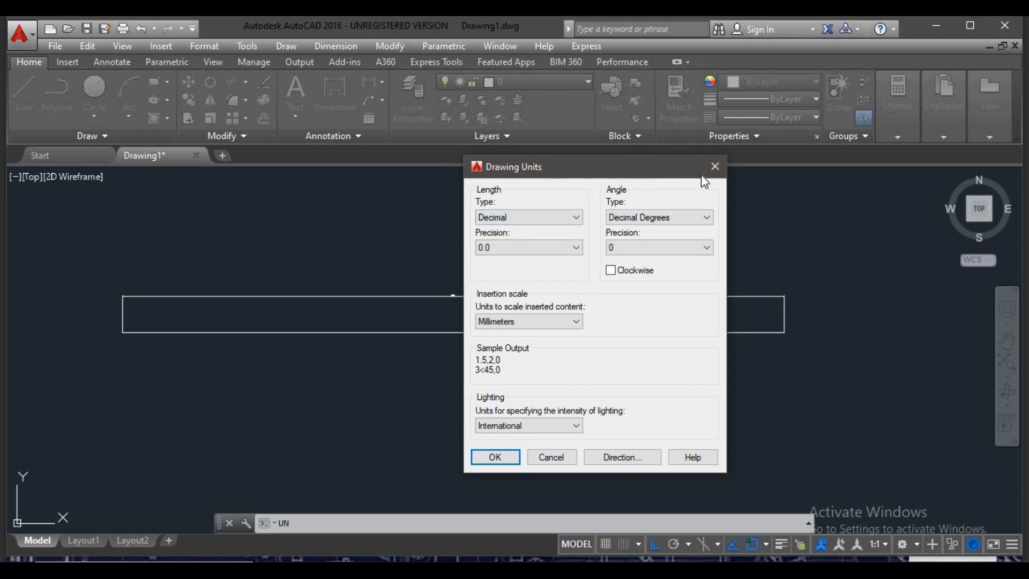
{"action": "left_click", "coordinate": [557, 456]}
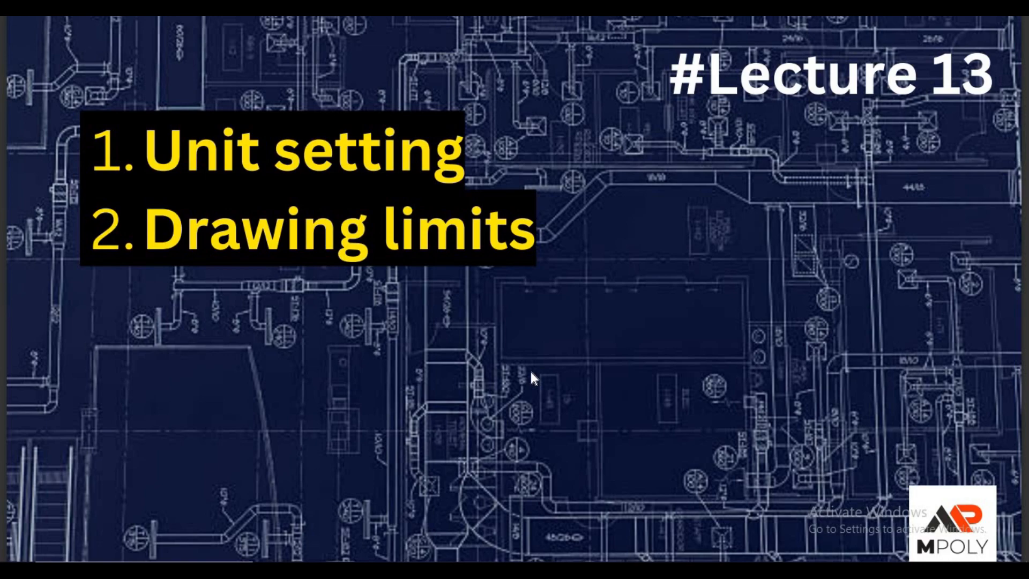
Return to the drawing from the lecture slide and erase the horizontal line together with its dimension
{"action": "key", "text": "Escape"}
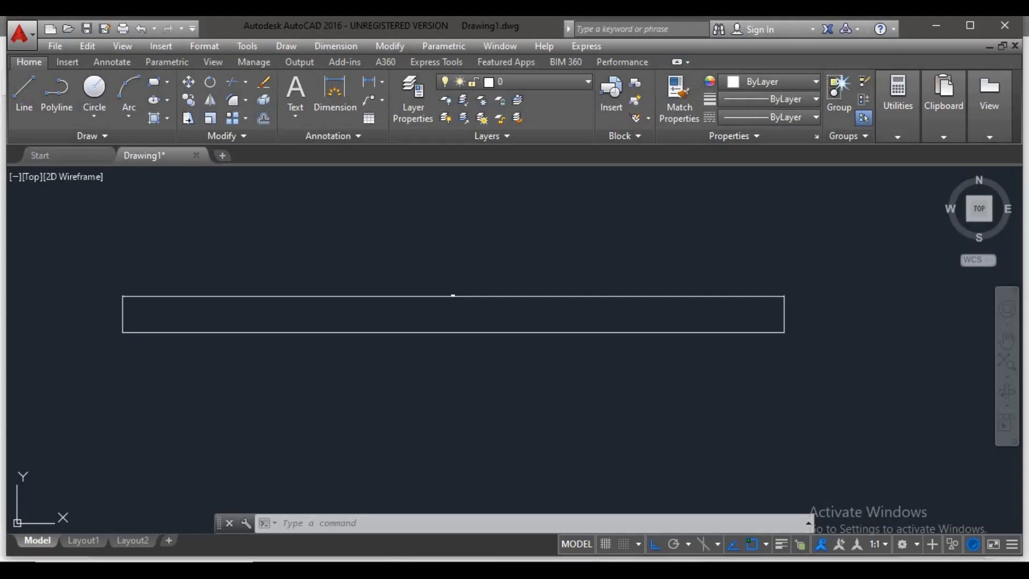
{"action": "scroll", "coordinate": [517, 291], "scroll_direction": "down", "scroll_amount": 2}
{"action": "left_click", "coordinate": [723, 250]}
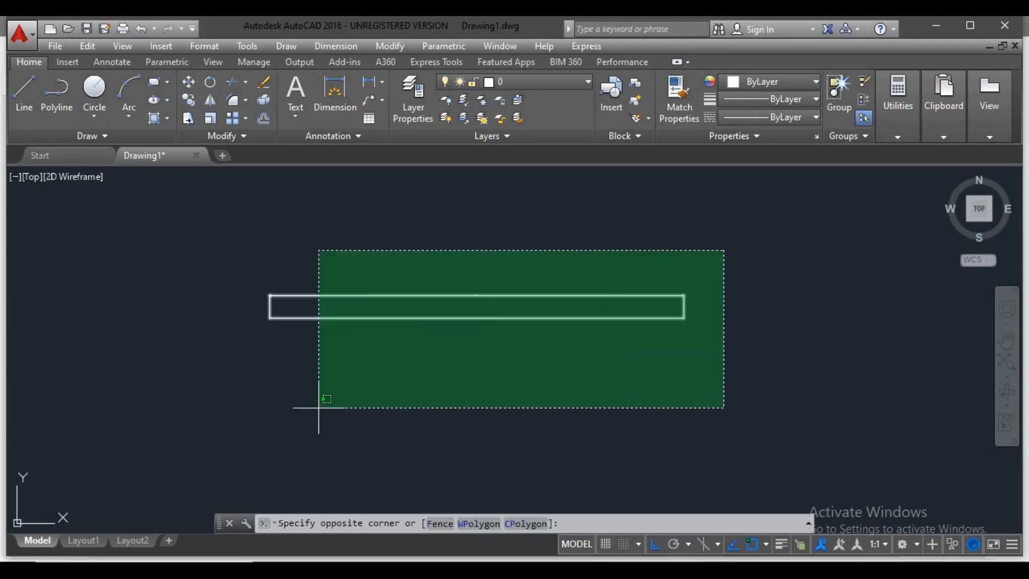
{"action": "left_click", "coordinate": [248, 414]}
{"action": "type", "text": "e"}
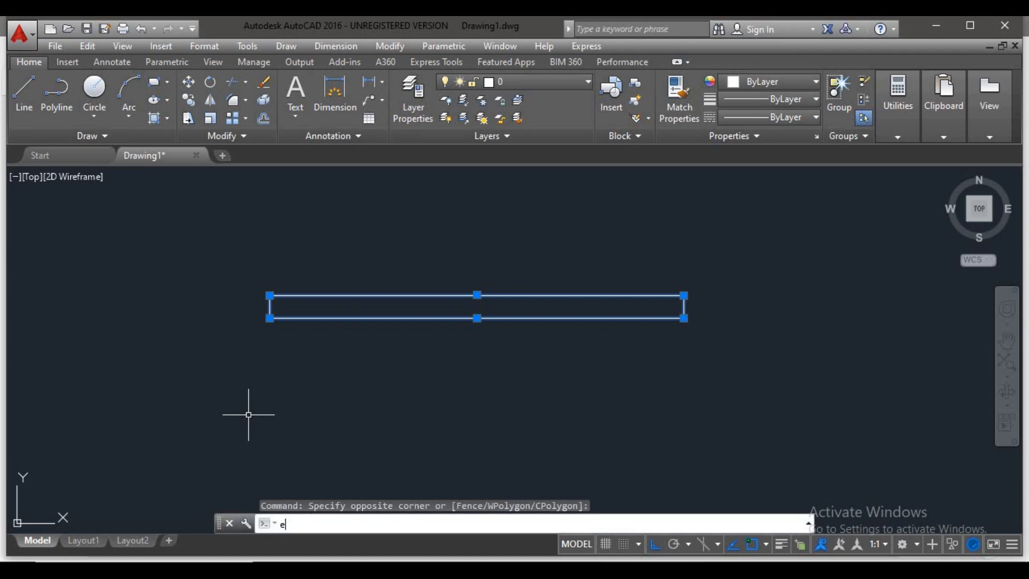
{"action": "key", "text": "Return"}
{"action": "key", "text": "Escape"}
{"action": "key", "text": "Escape"}
{"action": "key", "text": "Escape"}
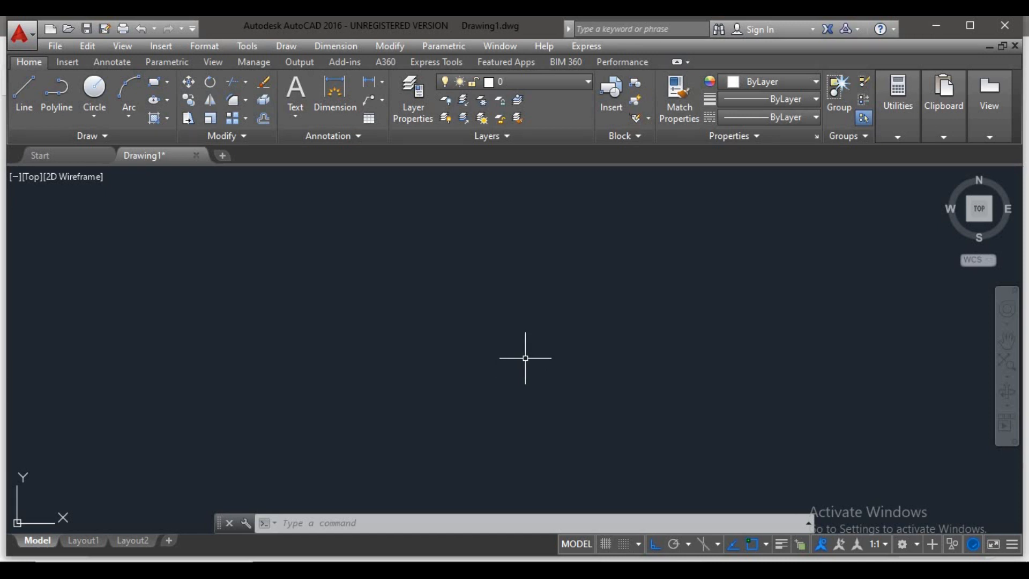
Display the grid and turn limits checking on for model space
{"action": "left_click", "coordinate": [606, 545]}
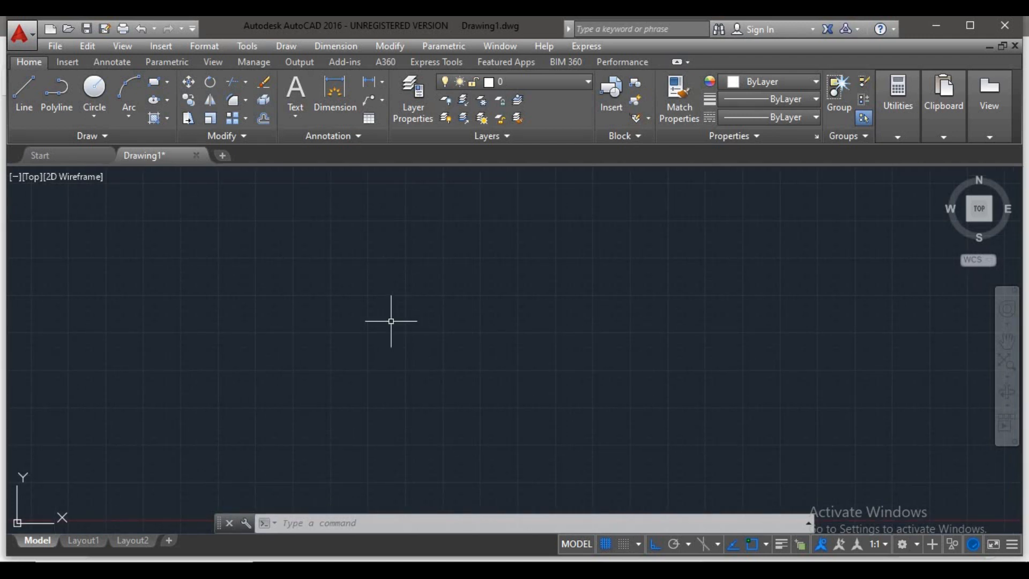
{"action": "left_click", "coordinate": [199, 49]}
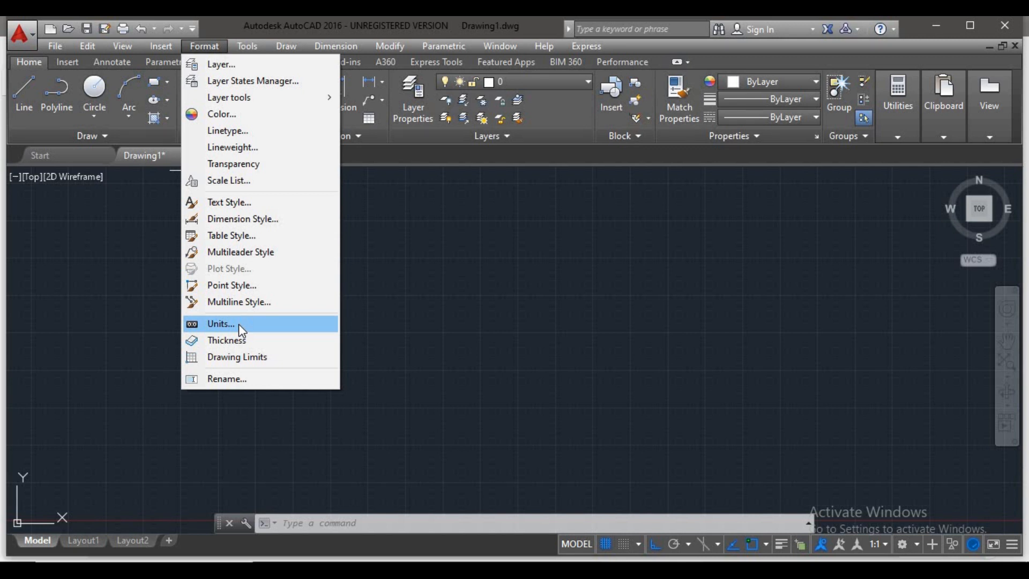
{"action": "left_click", "coordinate": [239, 355]}
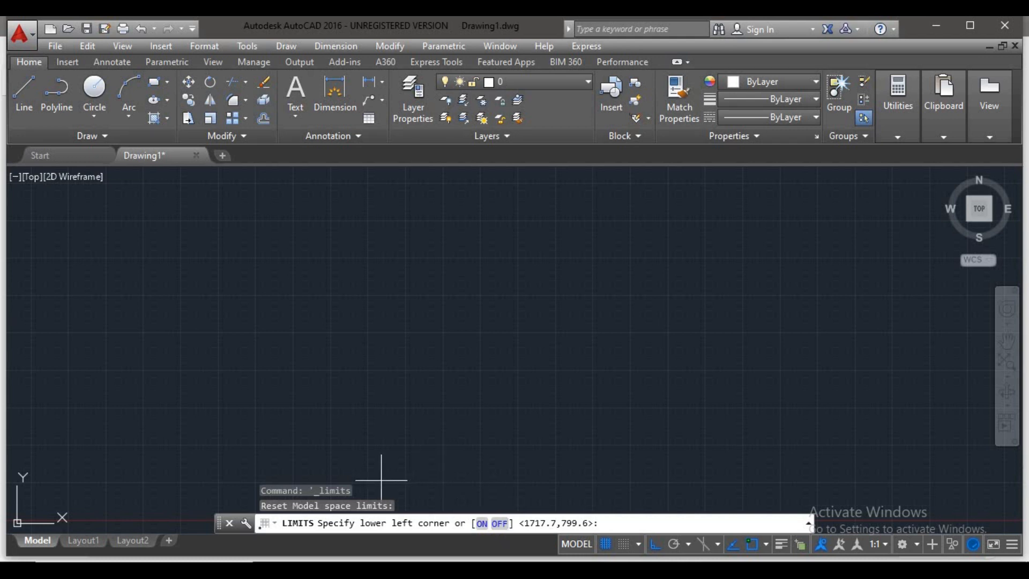
{"action": "left_click", "coordinate": [482, 524]}
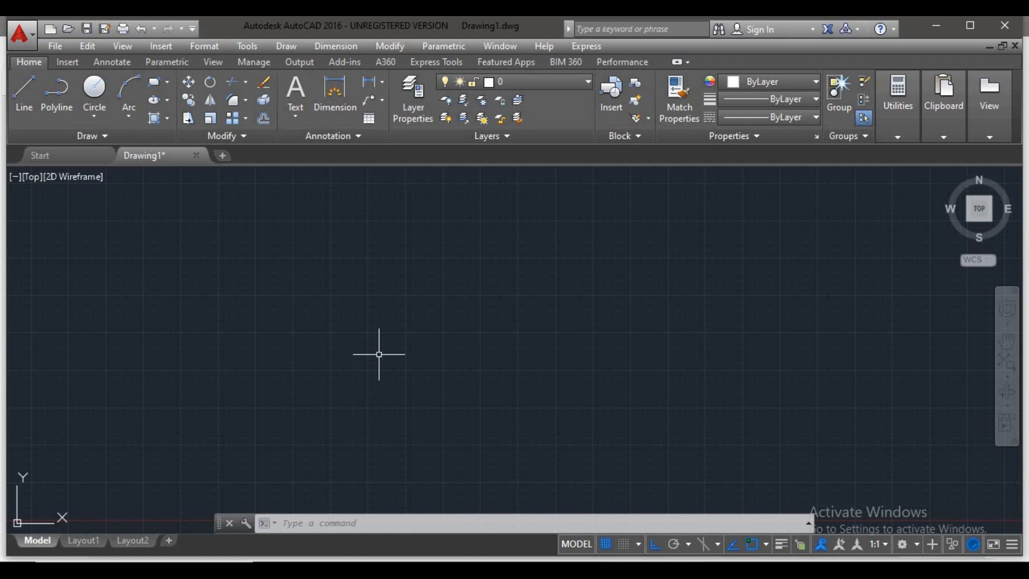
Test the drawing limits by trying two circle centres outside them, and draw a circle of about 790 mm radius inside them
{"action": "type", "text": "c"}
{"action": "key", "text": "Return"}
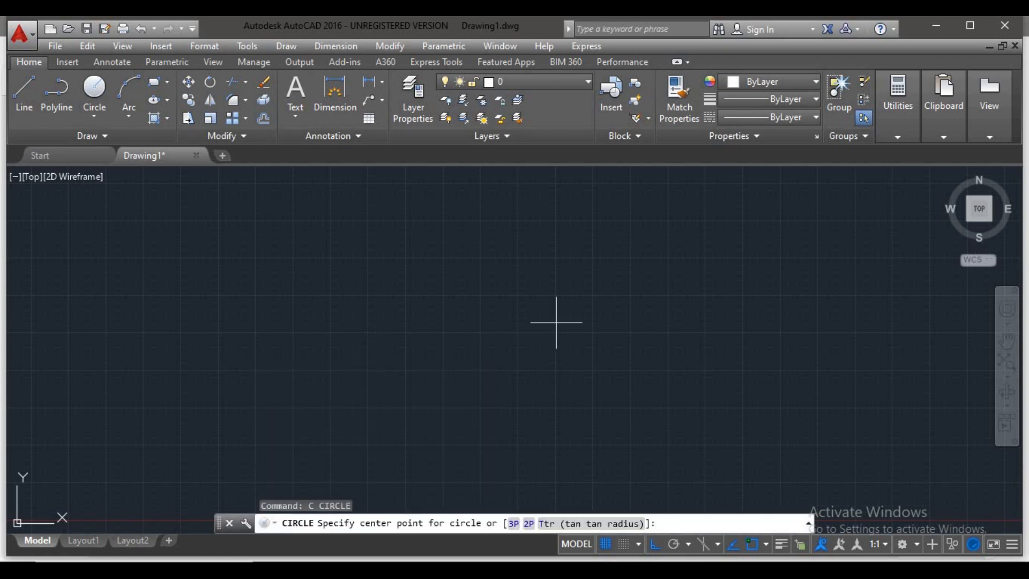
{"action": "left_click", "coordinate": [735, 260]}
{"action": "left_click", "coordinate": [635, 320]}
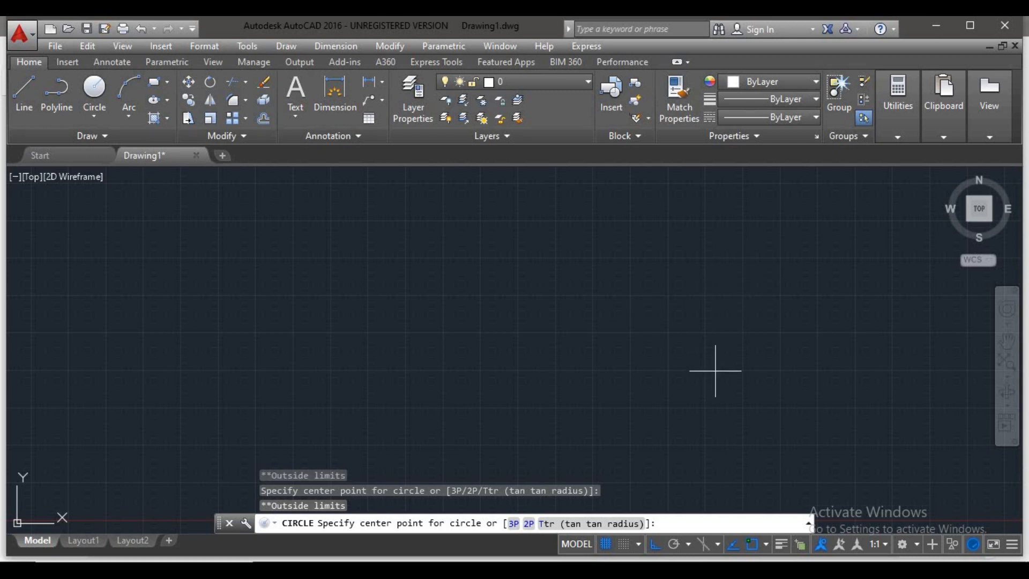
{"action": "left_click", "coordinate": [490, 353]}
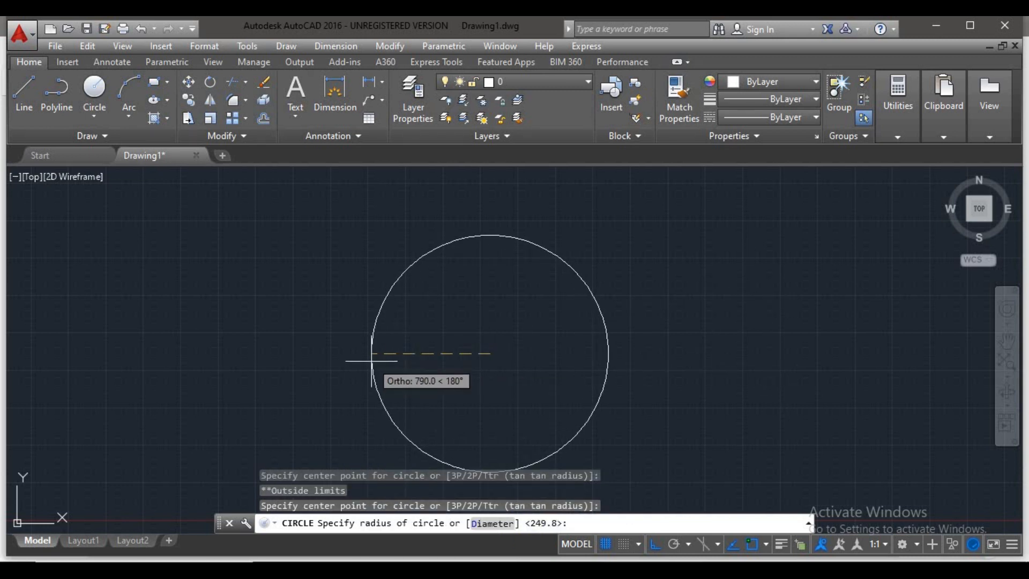
{"action": "left_click", "coordinate": [372, 360]}
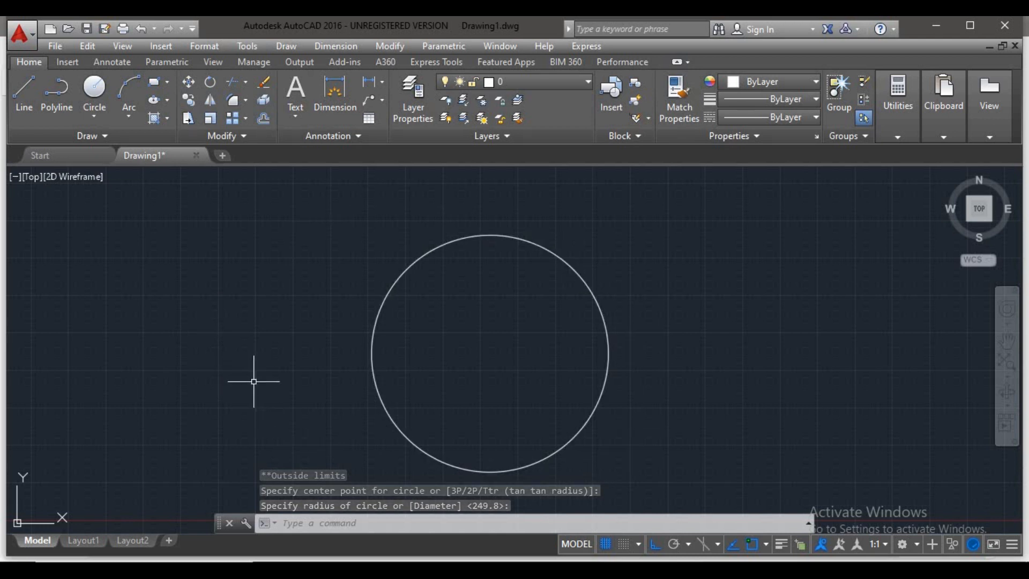
Erase the test circle from the drawing
{"action": "scroll", "coordinate": [459, 333], "scroll_direction": "down", "scroll_amount": 2}
{"action": "left_click", "coordinate": [470, 333]}
{"action": "left_click", "coordinate": [379, 384]}
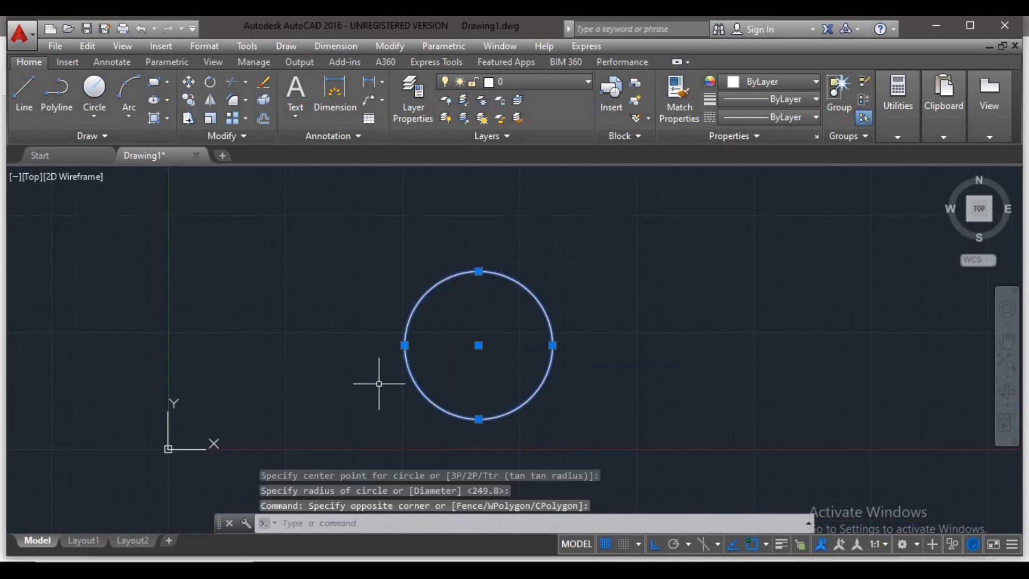
{"action": "type", "text": "E"}
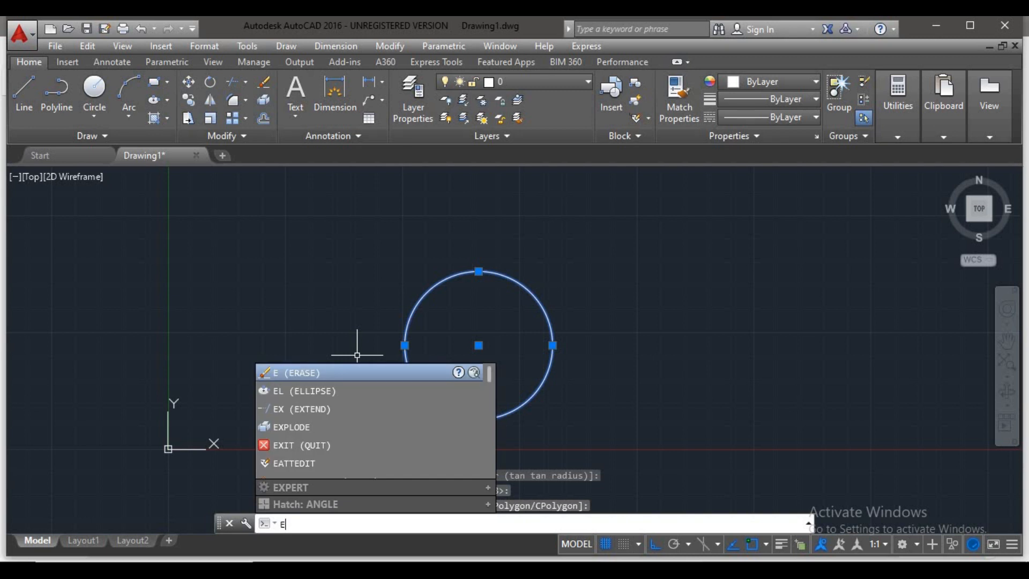
{"action": "key", "text": "Return"}
{"action": "key", "text": "Escape"}
{"action": "key", "text": "Escape"}
{"action": "key", "text": "Escape"}
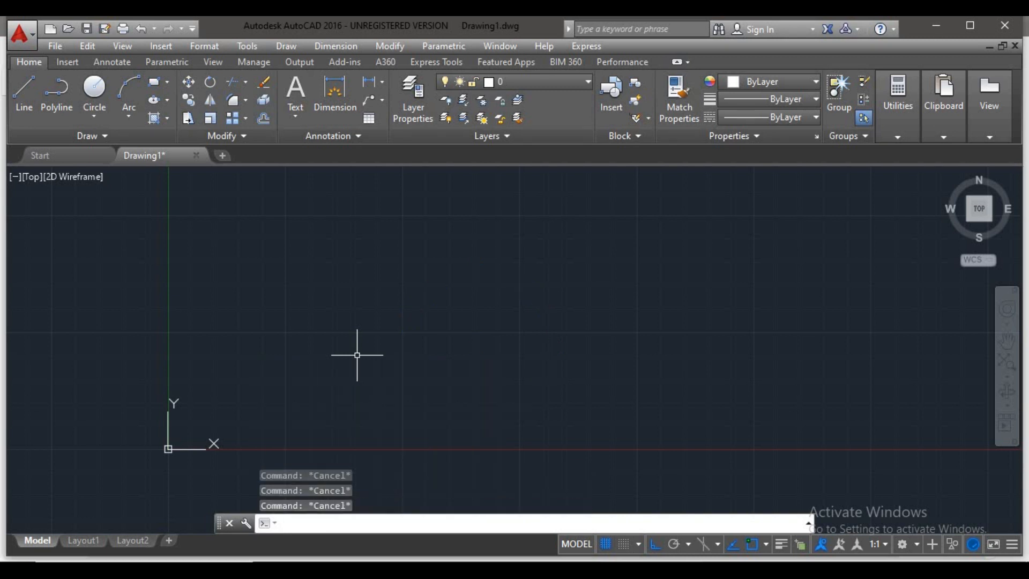
Set the model space limits from the lower left corner 0,0 to the upper right corner 1000,1000
{"action": "type", "text": "lim"}
{"action": "key", "text": "Return"}
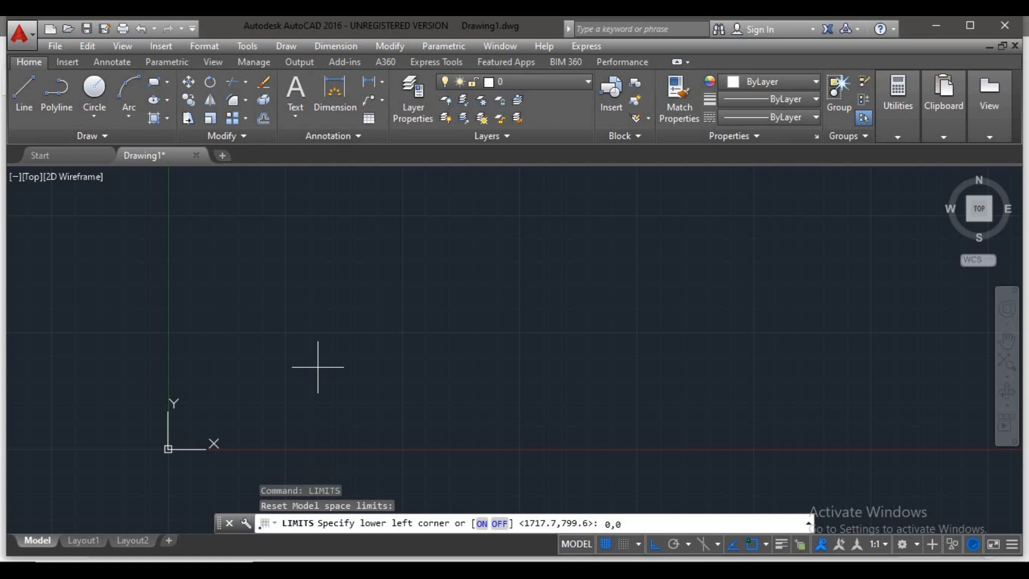
{"action": "key", "text": "Return"}
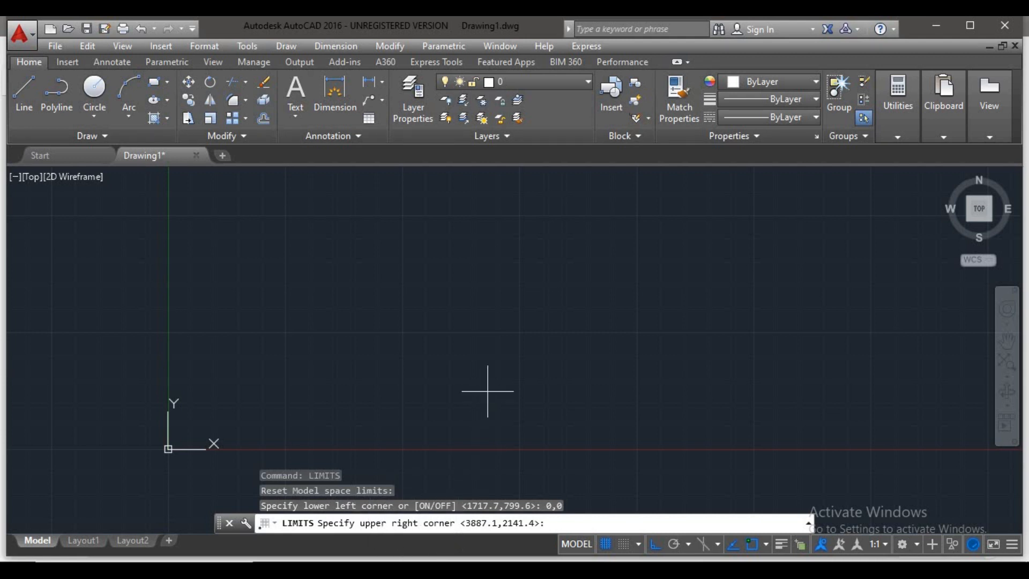
{"action": "type", "text": "00,1000"}
{"action": "key", "text": "Return"}
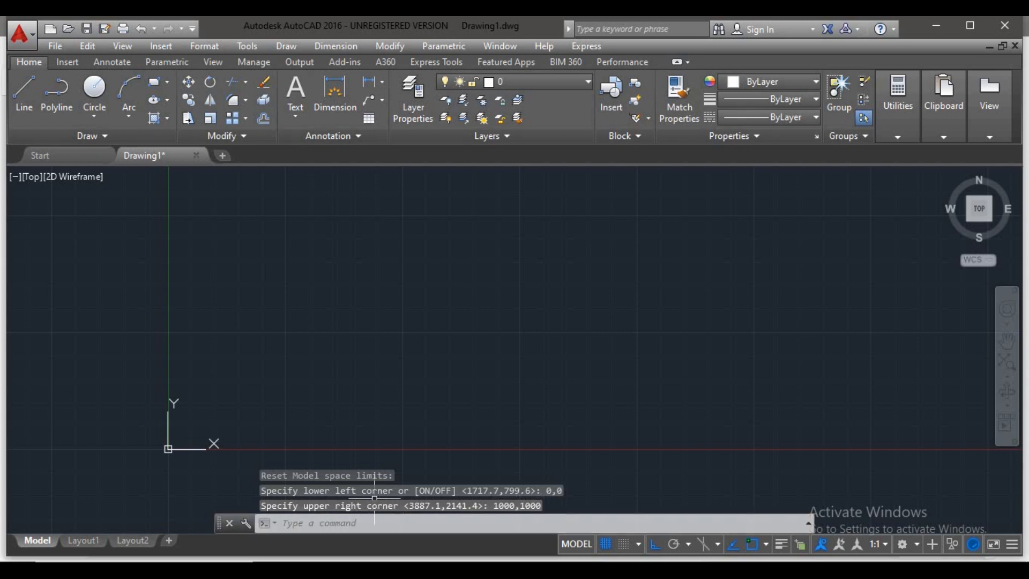
Disable the display of the grid beyond the limits in the drafting settings
{"action": "mouse_move", "coordinate": [333, 379]}
{"action": "middle_mouse_down"}
{"action": "mouse_move", "coordinate": [489, 379]}
{"action": "mouse_move", "coordinate": [369, 390]}
{"action": "mouse_move", "coordinate": [443, 391]}
{"action": "mouse_move", "coordinate": [436, 386]}
{"action": "middle_mouse_up"}
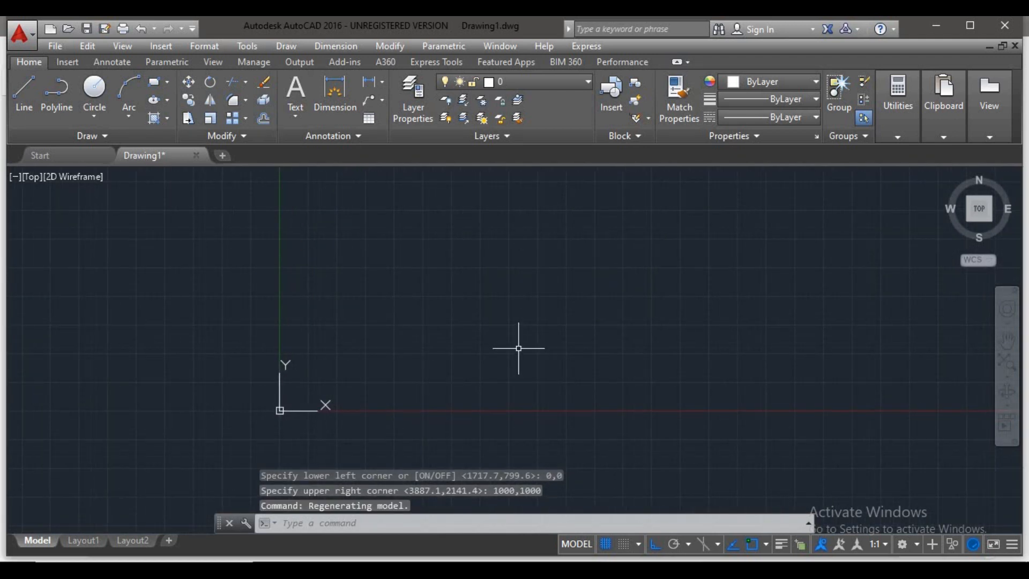
{"action": "type", "text": "ds"}
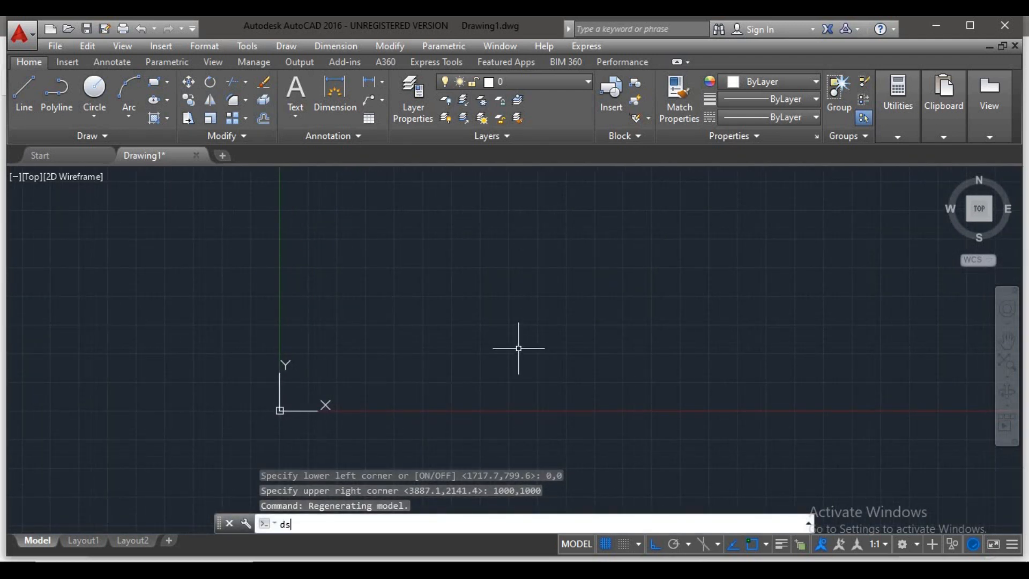
{"action": "key", "text": "Return"}
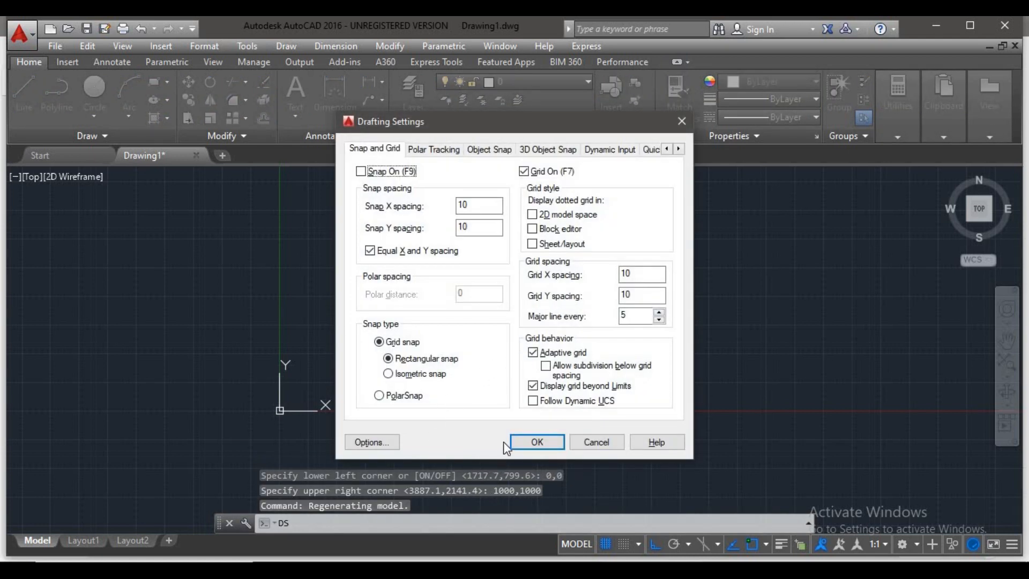
{"action": "left_click", "coordinate": [393, 154]}
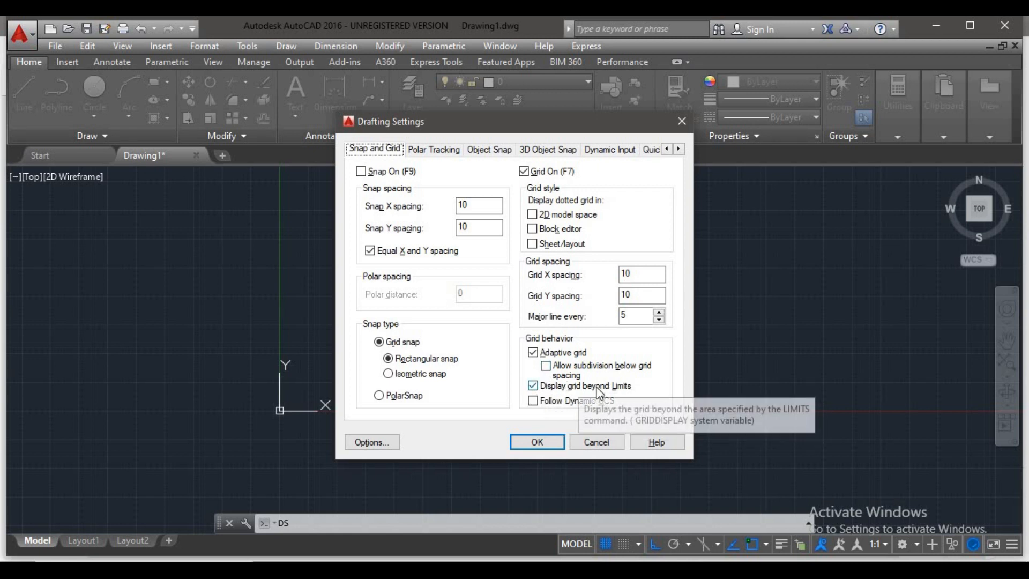
{"action": "left_click", "coordinate": [532, 387]}
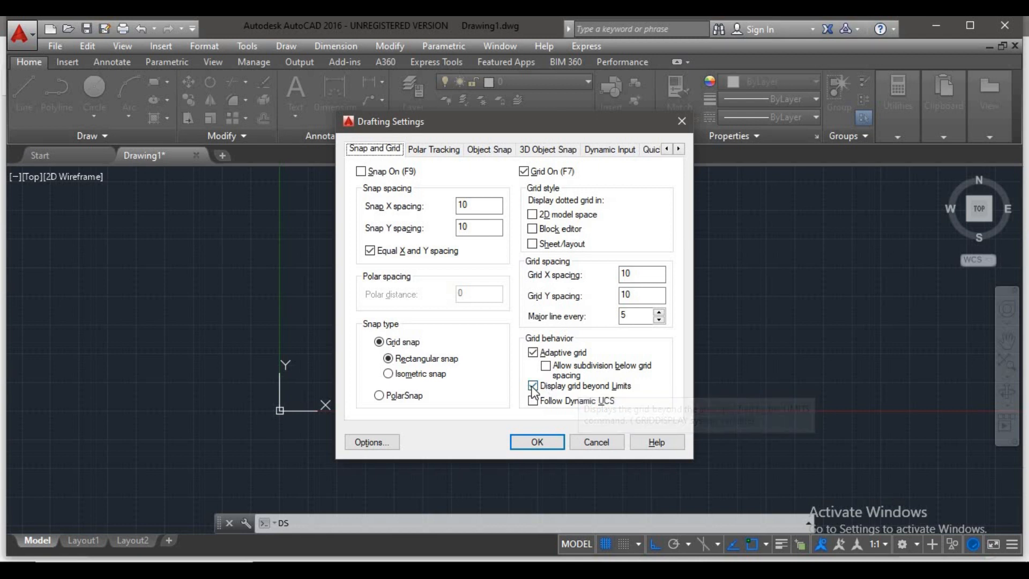
{"action": "left_click", "coordinate": [537, 443]}
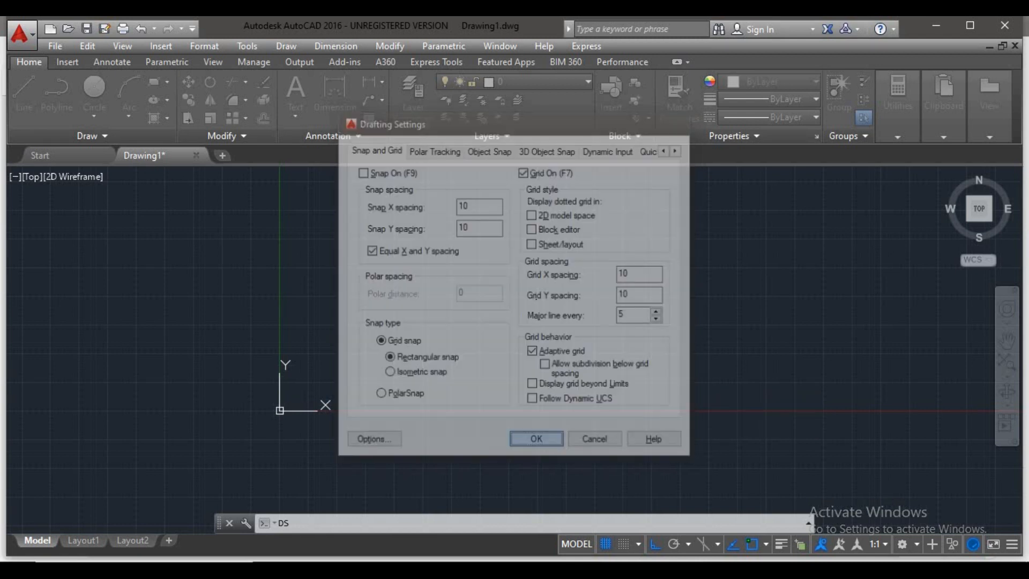
{"action": "scroll", "coordinate": [280, 413], "scroll_direction": "up", "scroll_amount": 6}
{"action": "scroll", "coordinate": [291, 409], "scroll_direction": "up", "scroll_amount": 4}
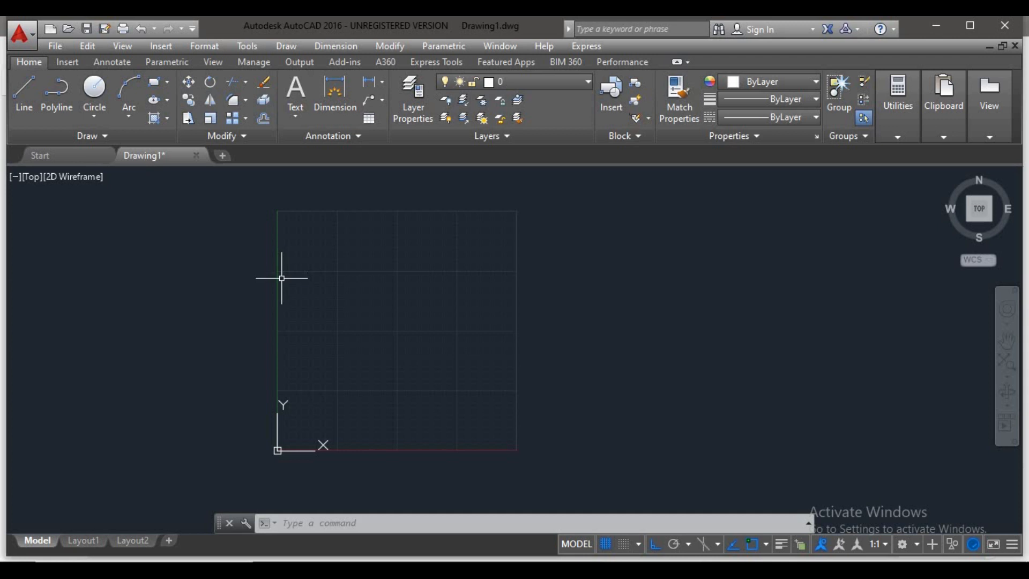
Test the limits by trying two circle centres outside the grid area, and draw a circle centred inside its lower half
{"action": "type", "text": "c"}
{"action": "key", "text": "Return"}
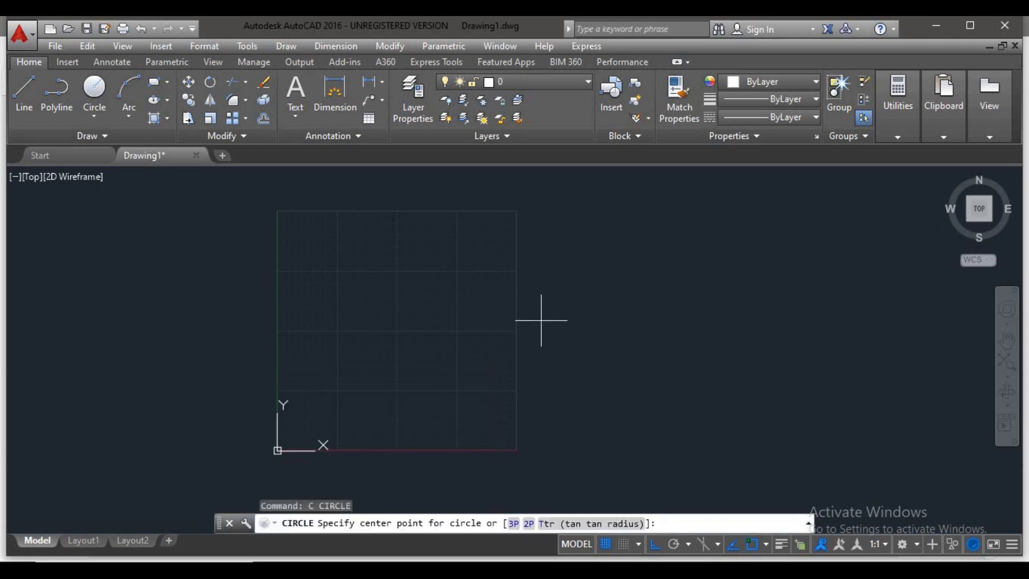
{"action": "left_click", "coordinate": [580, 336]}
{"action": "left_click", "coordinate": [677, 341]}
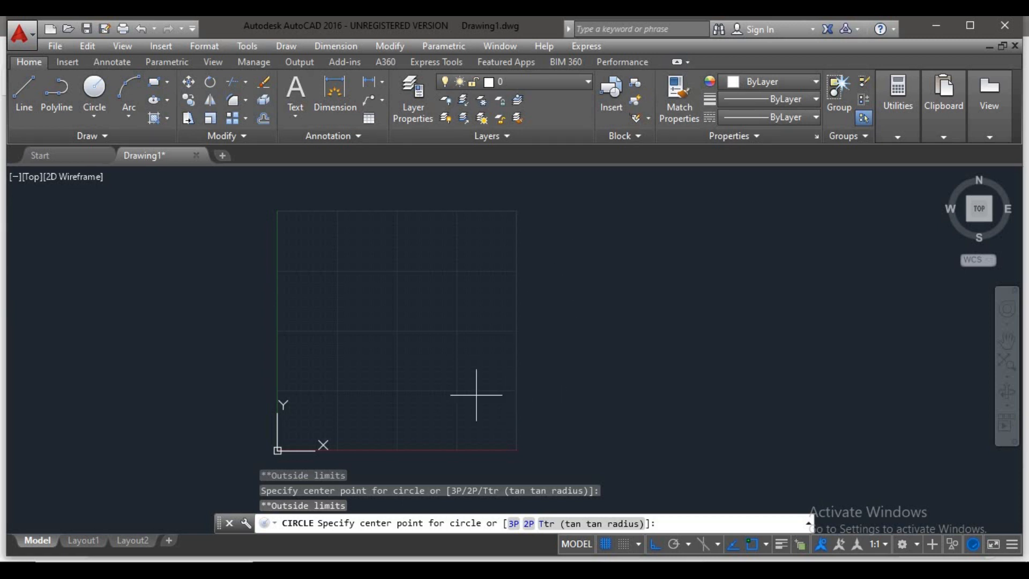
{"action": "left_click", "coordinate": [395, 366]}
{"action": "left_click", "coordinate": [355, 385]}
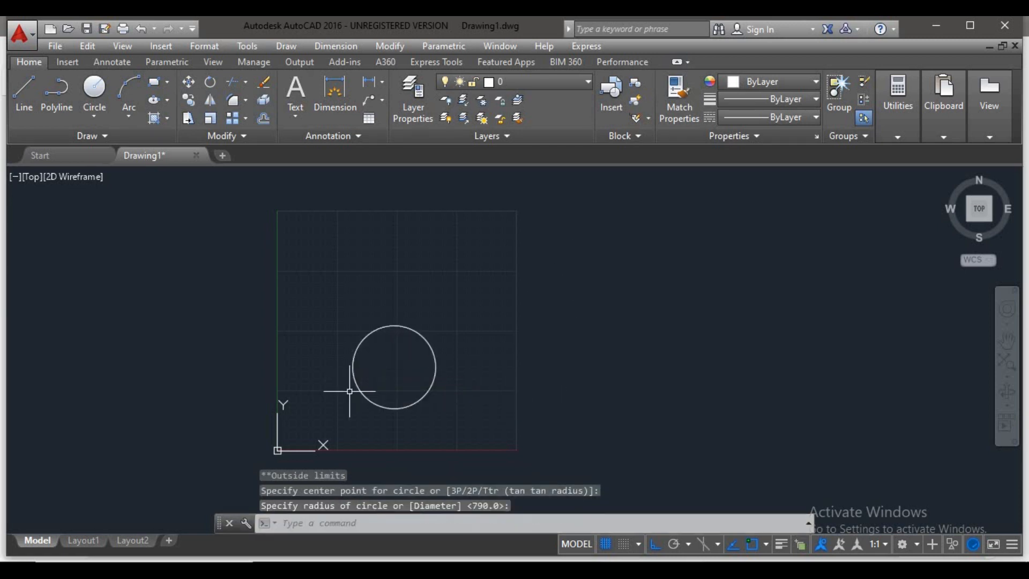
Draw four more circles of different sizes with their centres inside the limits, around the first circle
{"action": "key", "text": "Return"}
{"action": "left_click", "coordinate": [308, 268]}
{"action": "left_click", "coordinate": [333, 308]}
{"action": "key", "text": "Return"}
{"action": "left_click", "coordinate": [408, 263]}
{"action": "left_click", "coordinate": [459, 285]}
{"action": "key", "text": "Return"}
{"action": "left_click", "coordinate": [483, 292]}
{"action": "left_click", "coordinate": [487, 352]}
{"action": "key", "text": "Return"}
{"action": "left_click", "coordinate": [466, 368]}
{"action": "left_click", "coordinate": [466, 388]}
{"action": "key", "text": "Return"}
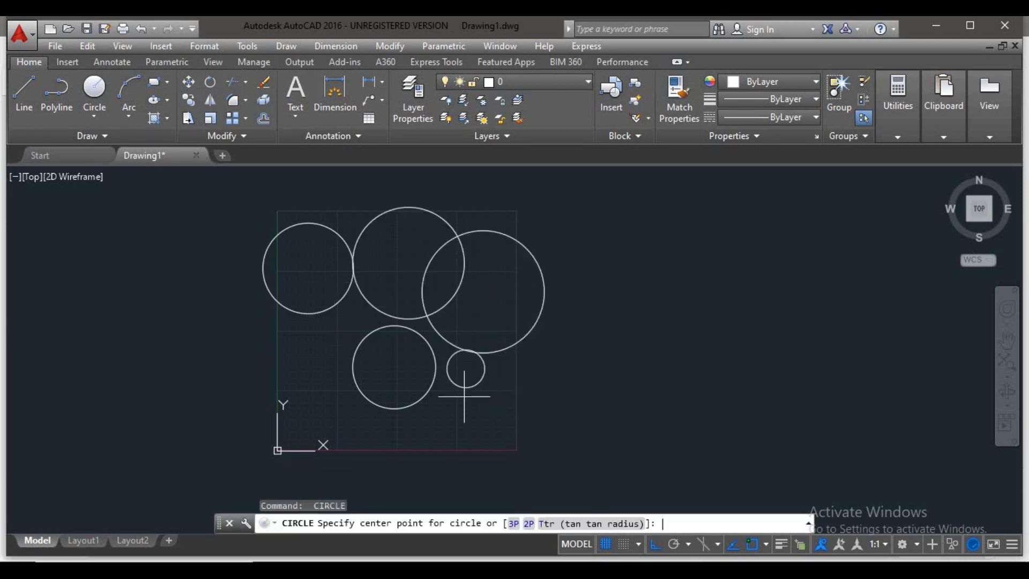
Select all the test circles and erase them from the drawing
{"action": "key", "text": "ctrl+a"}
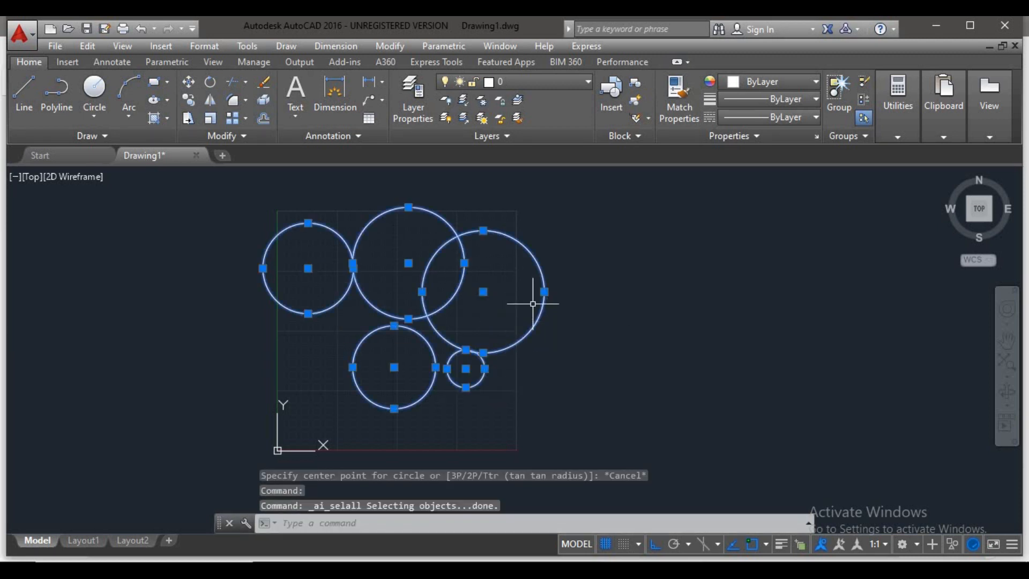
{"action": "type", "text": "e"}
{"action": "key", "text": "Return"}
{"action": "key", "text": "Escape"}
{"action": "key", "text": "Escape"}
{"action": "key", "text": "Escape"}
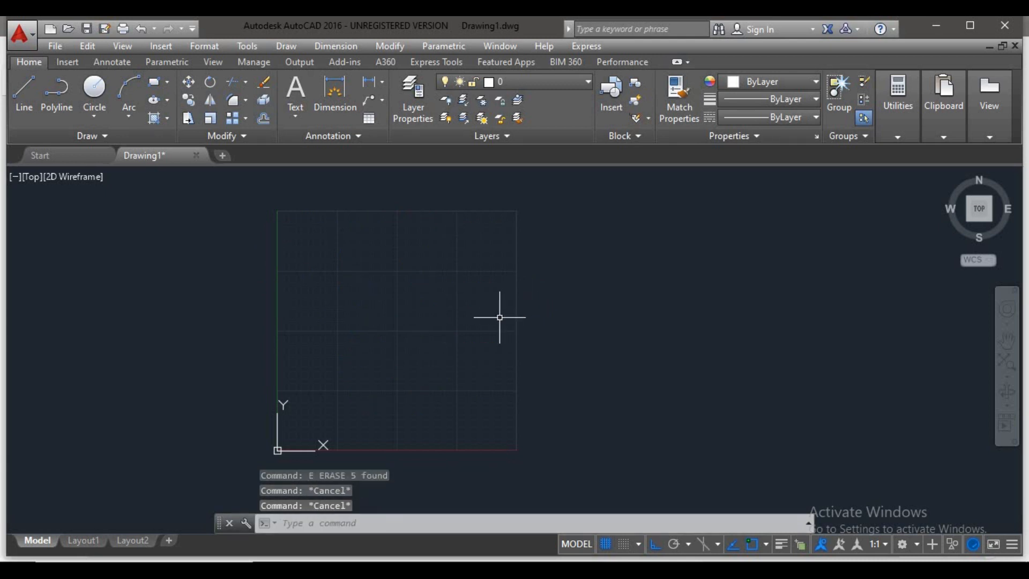
Turn limits checking off for model space and switch to the lecture PDF in the browser
{"action": "type", "text": "limits"}
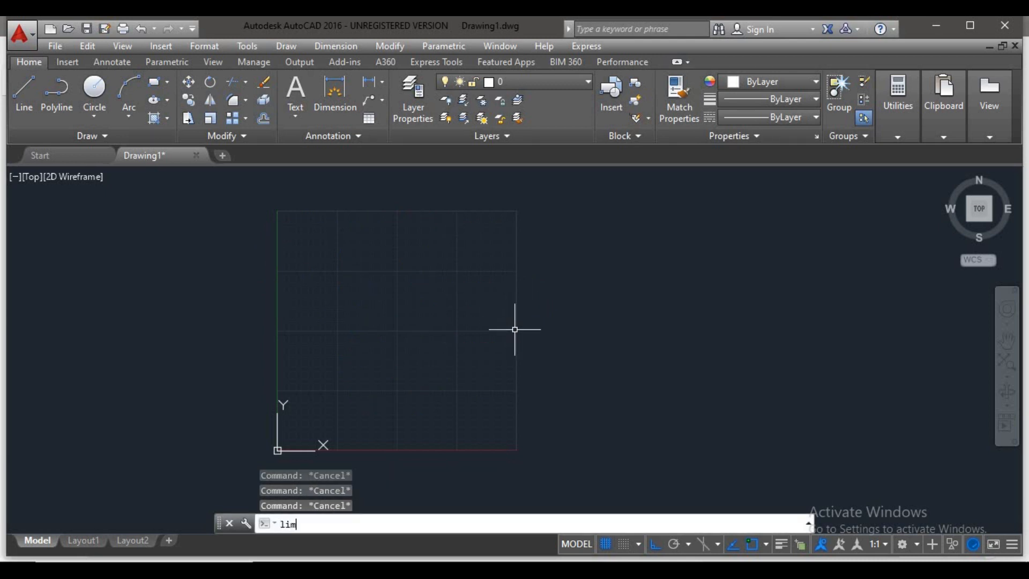
{"action": "key", "text": "Return"}
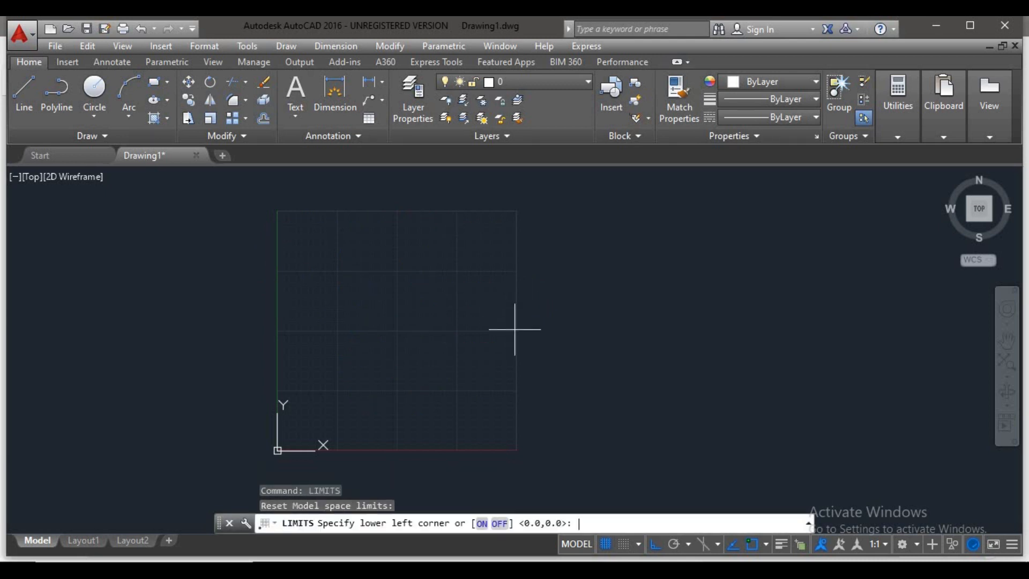
{"action": "left_click", "coordinate": [499, 523]}
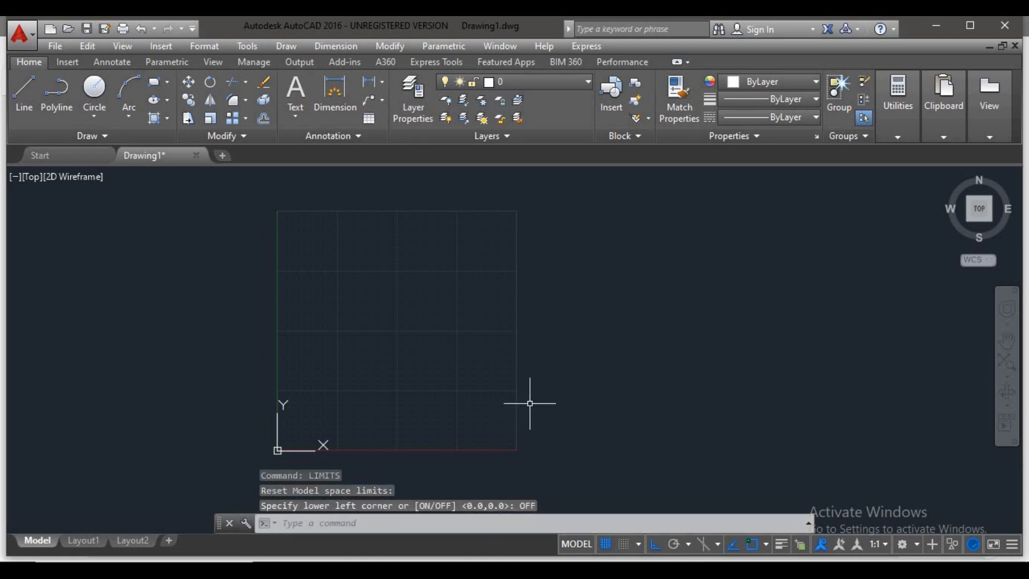
{"action": "left_click", "coordinate": [500, 569]}
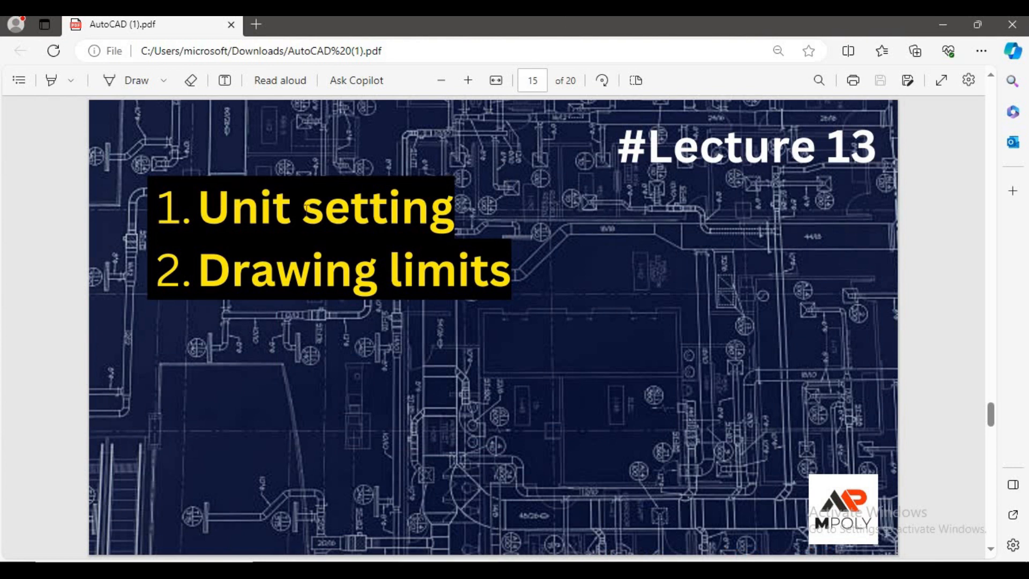